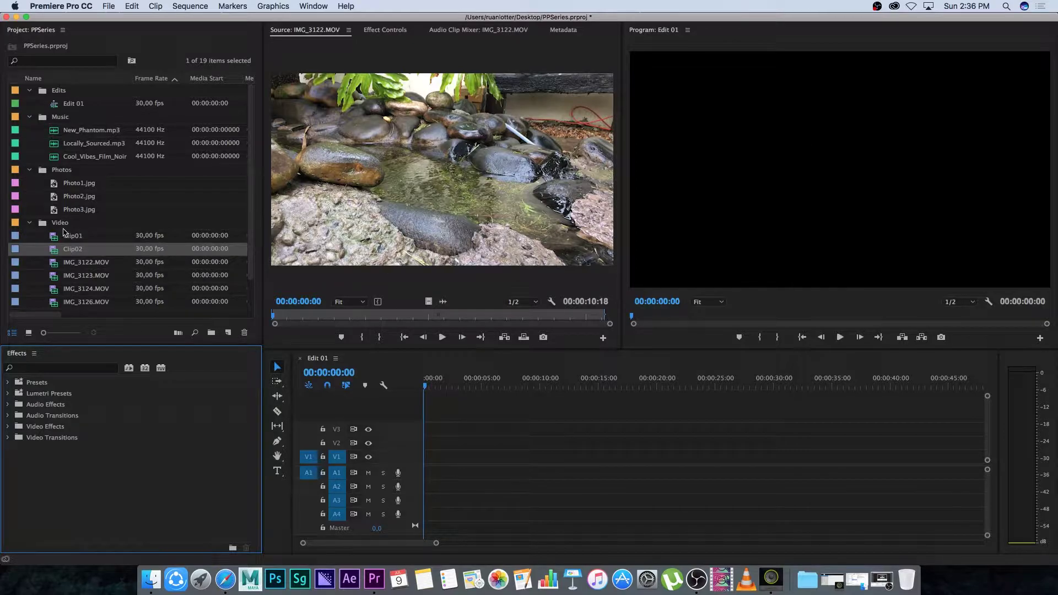
Place Clip01 on V1 at 00:00 of Edit 01, zoom the timeline, and select the clip.
drag(54, 238, 438, 461)
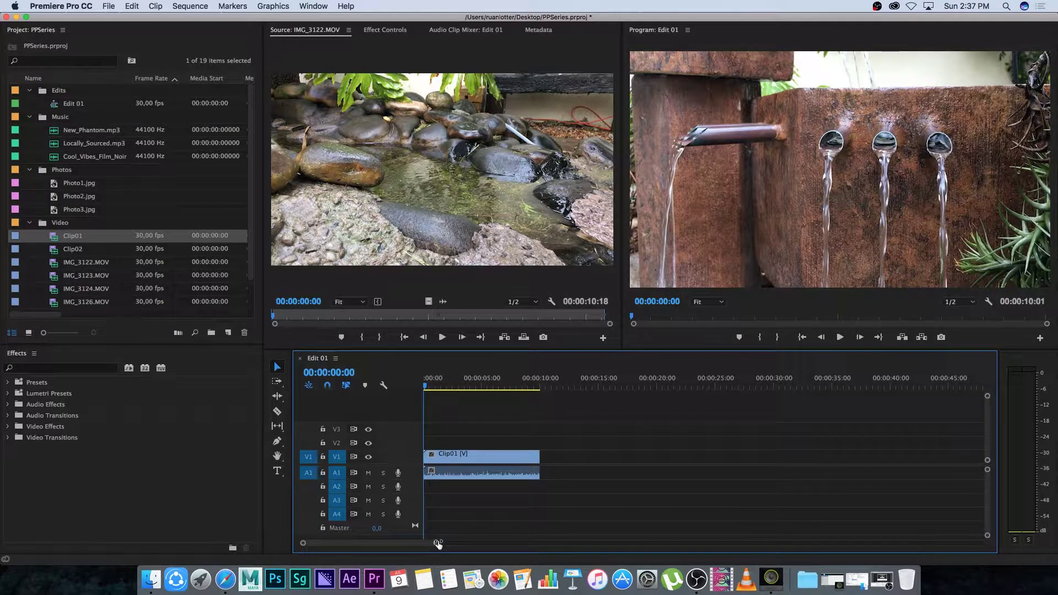
drag(439, 544, 410, 544)
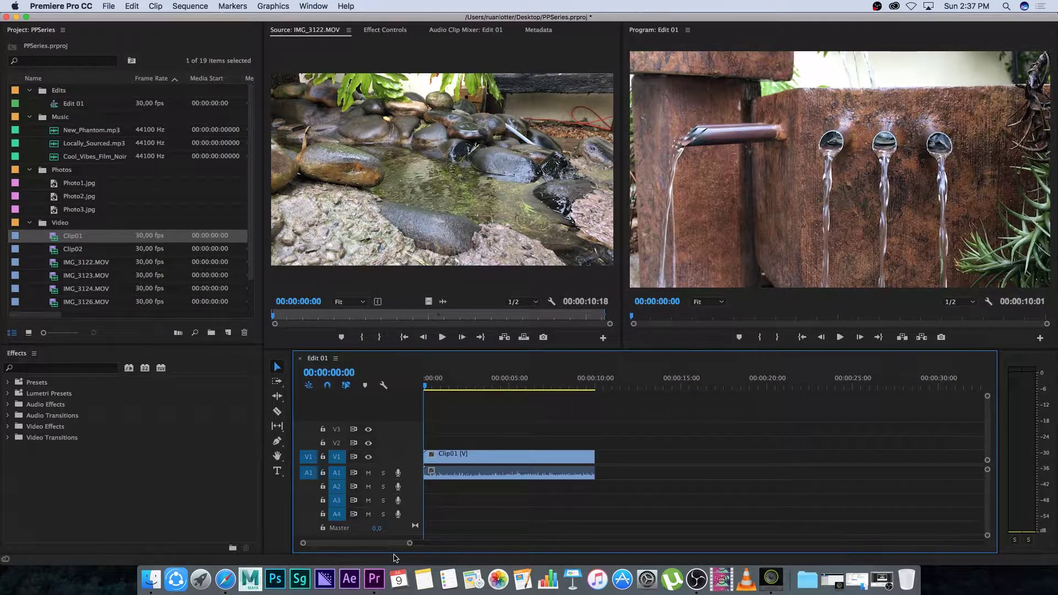
click(465, 385)
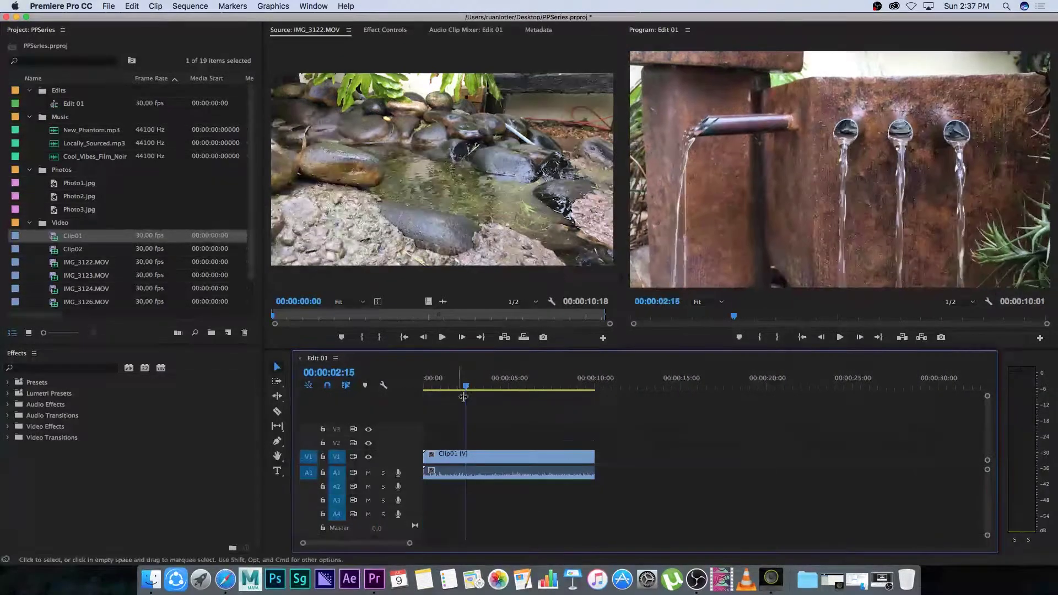
click(478, 460)
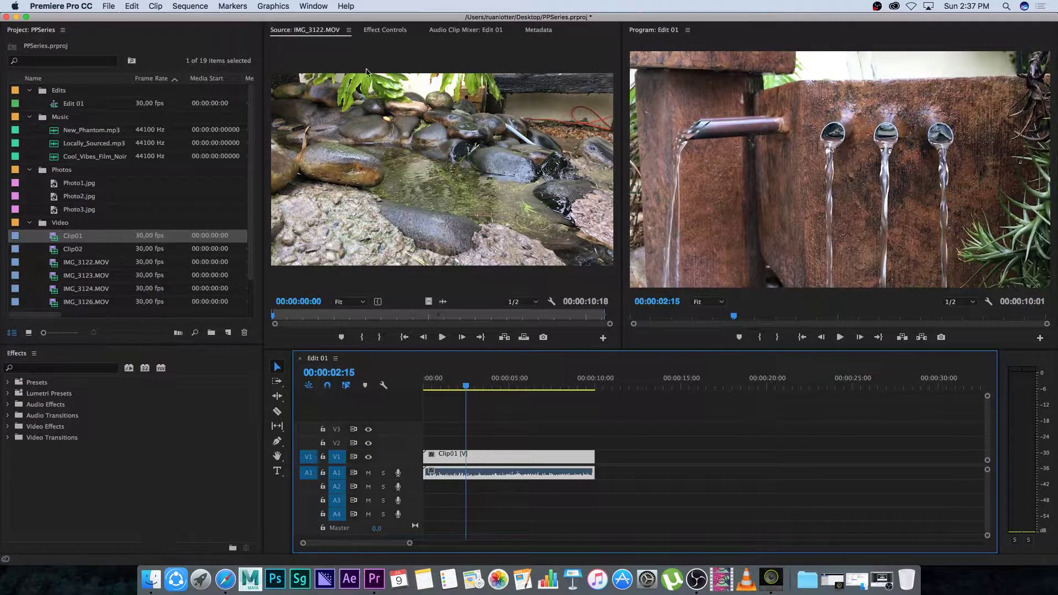
Add a first Scale keyframe at 100 on Clip01 at 00:00:02:01.
click(386, 31)
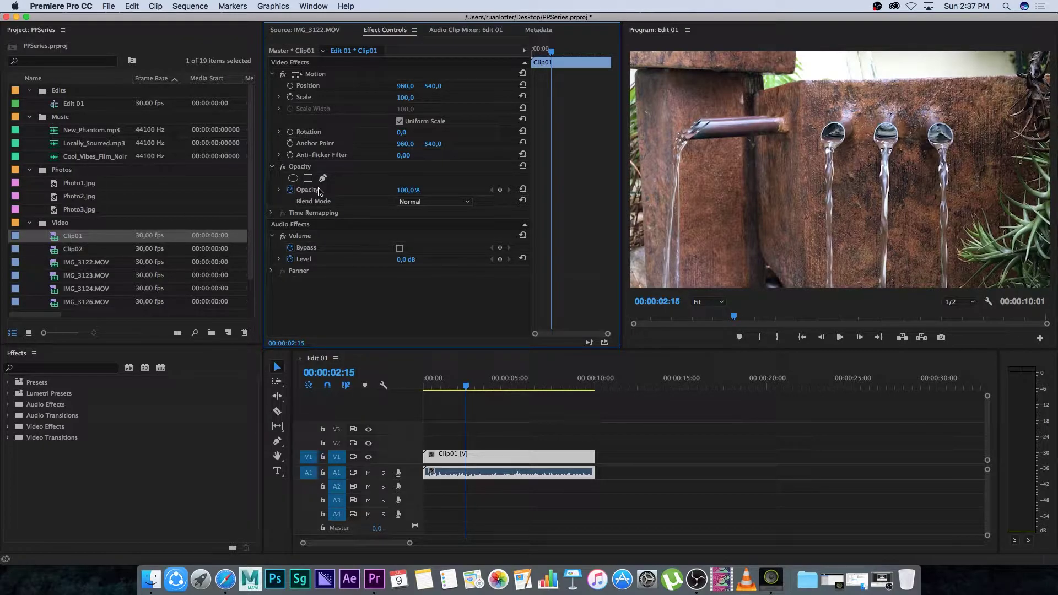
drag(463, 386, 419, 386)
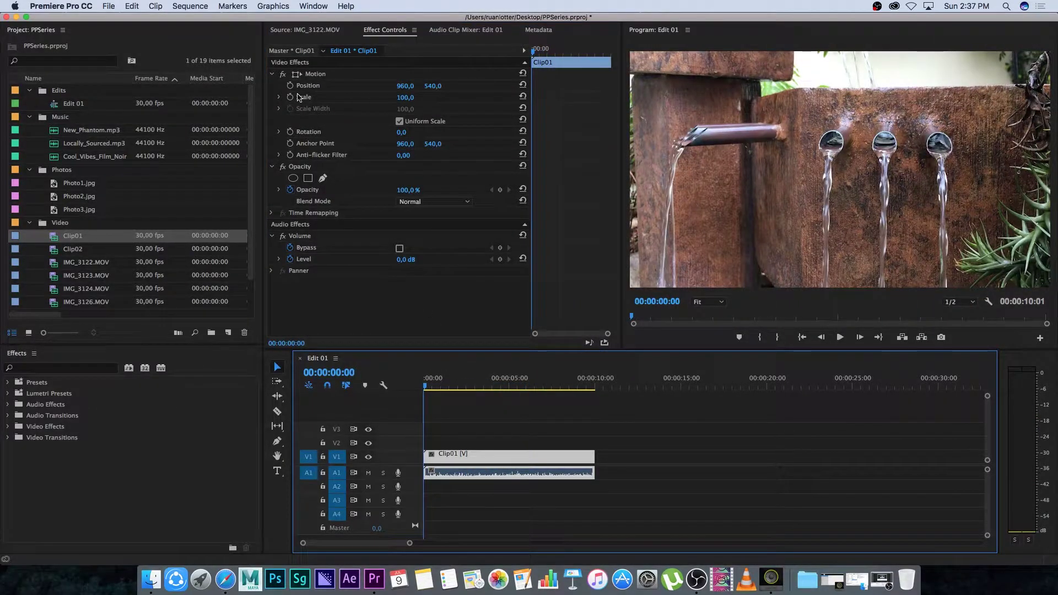
drag(441, 386, 457, 385)
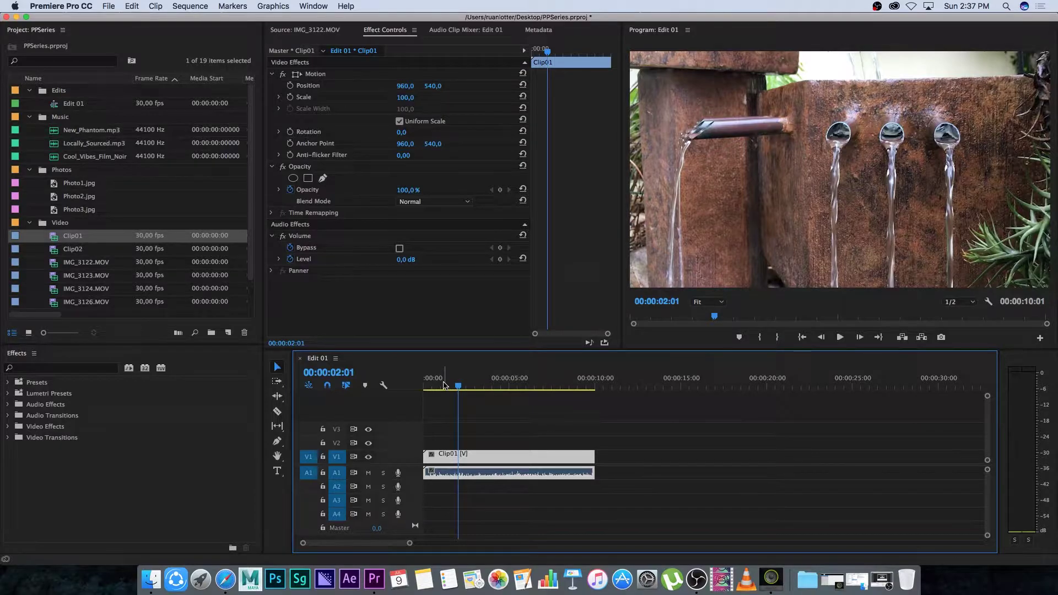
click(290, 97)
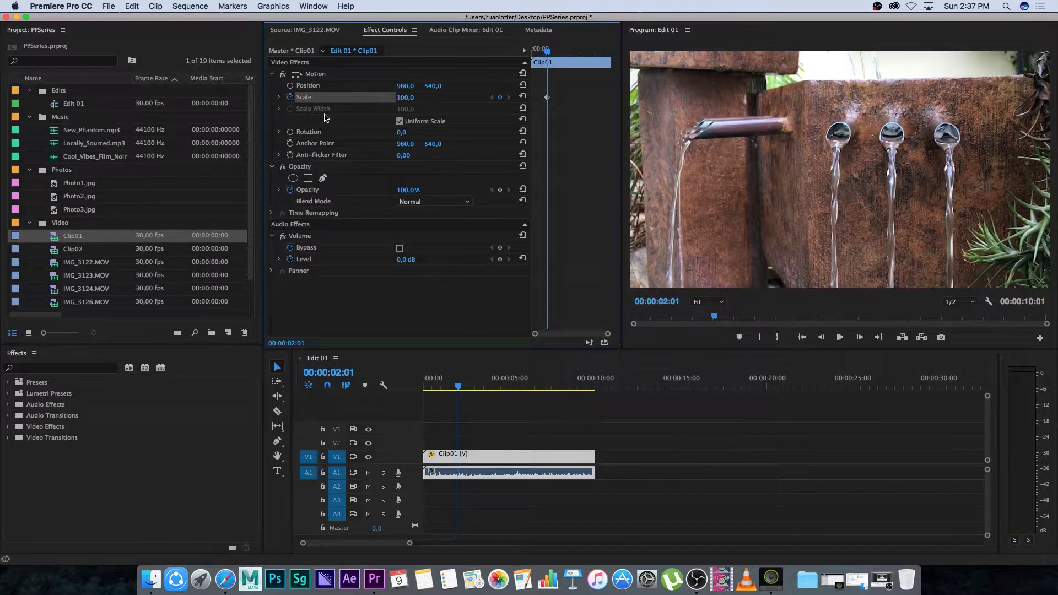
Set Clip01's Scale to 200 at 00:00:03:20 as a second keyframe.
click(456, 386)
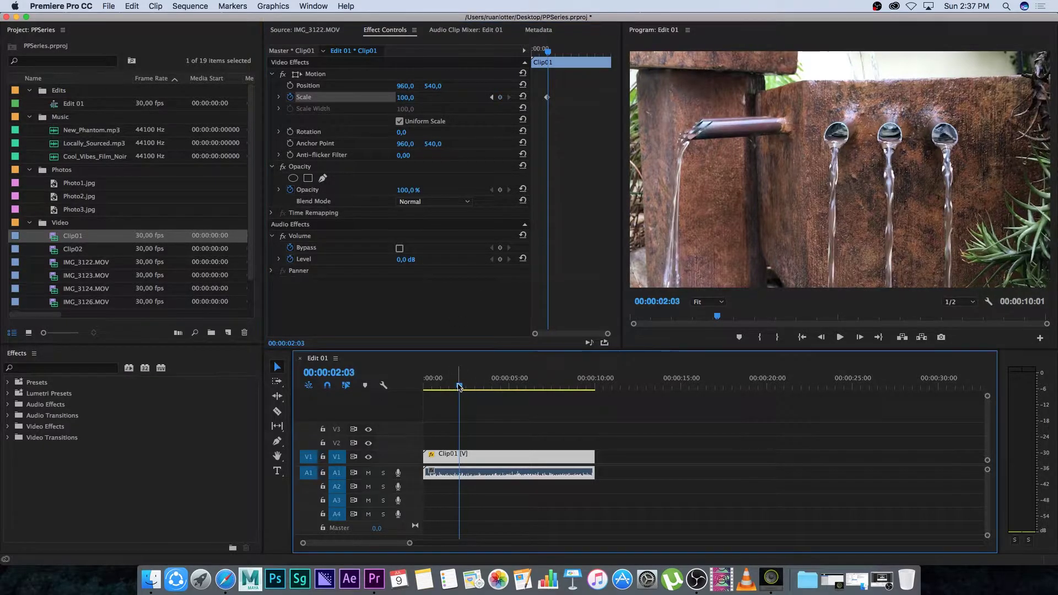
key(space)
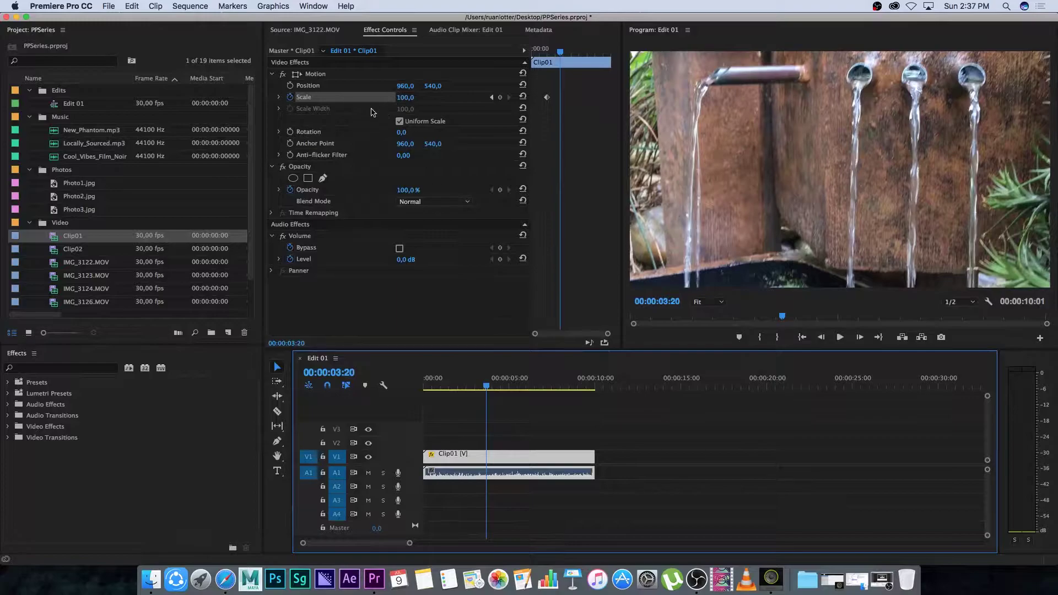
click(410, 99)
text(200)
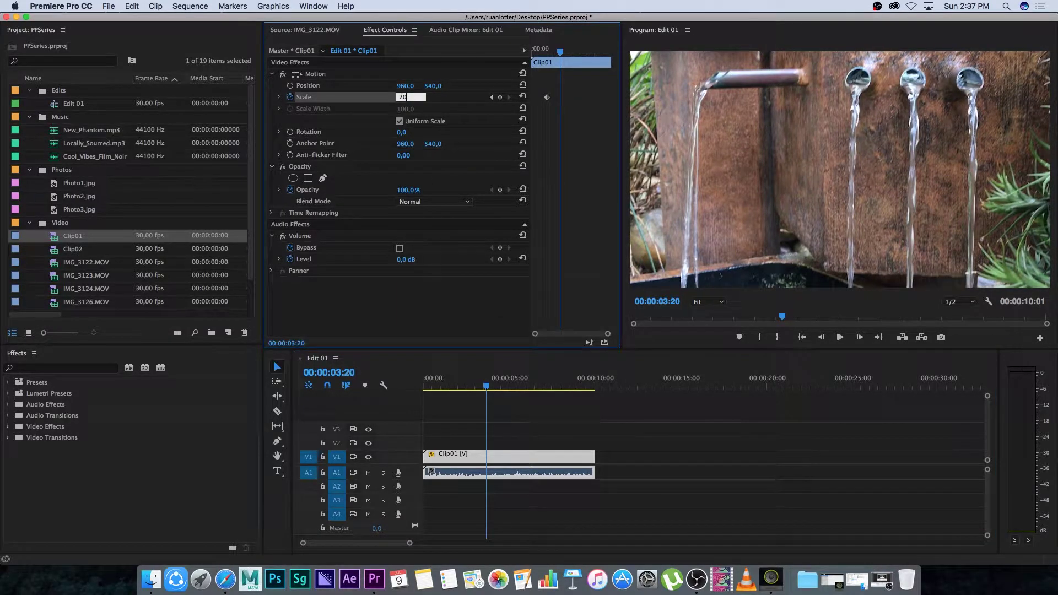
key(Return)
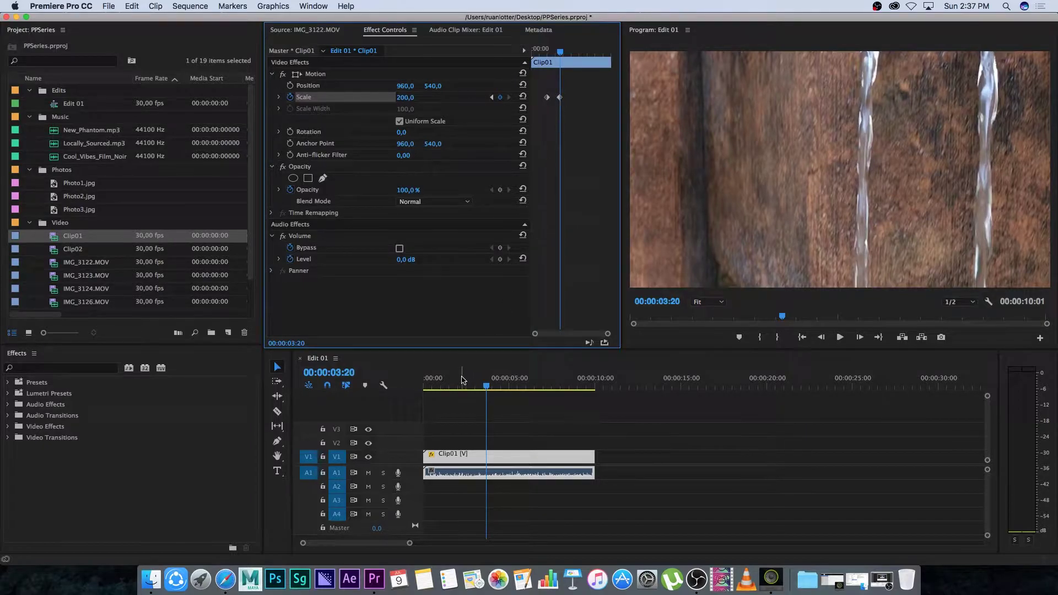
Preview the 100-to-200 zoom, then delete both Scale keyframes.
click(460, 382)
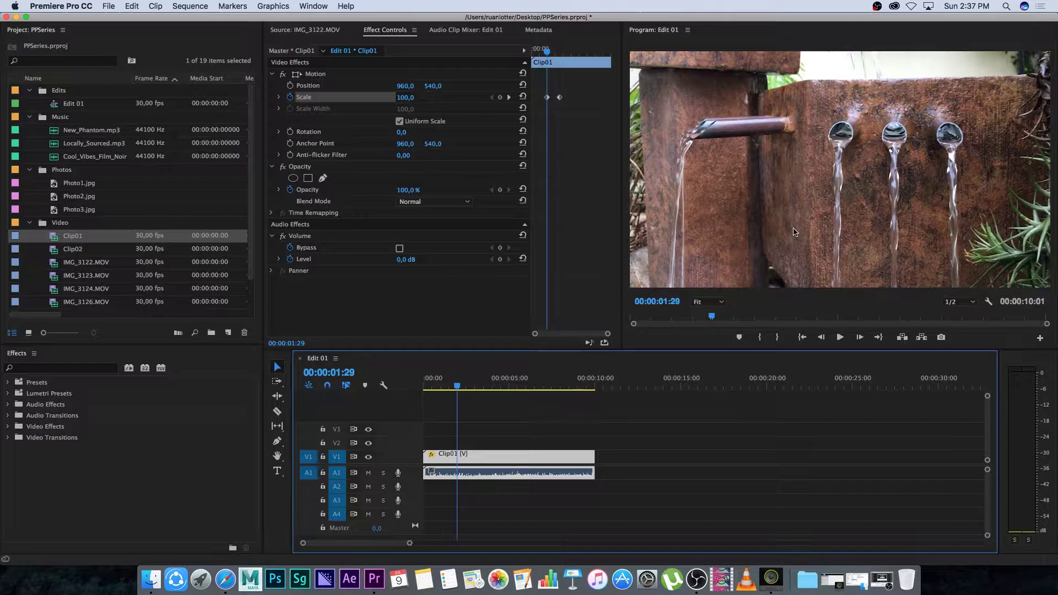
key(space)
key(space)
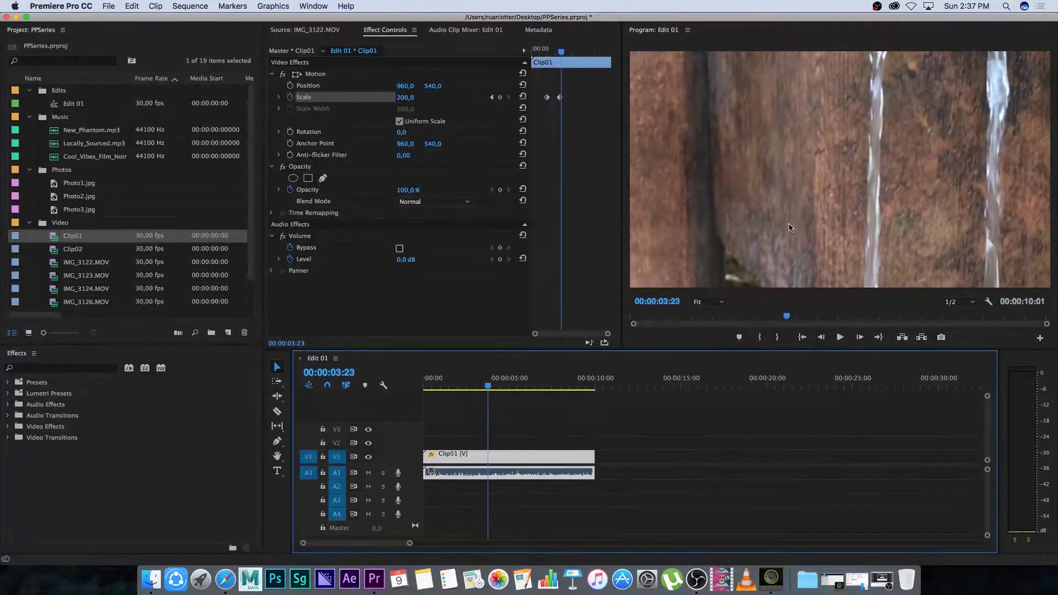
key(j)
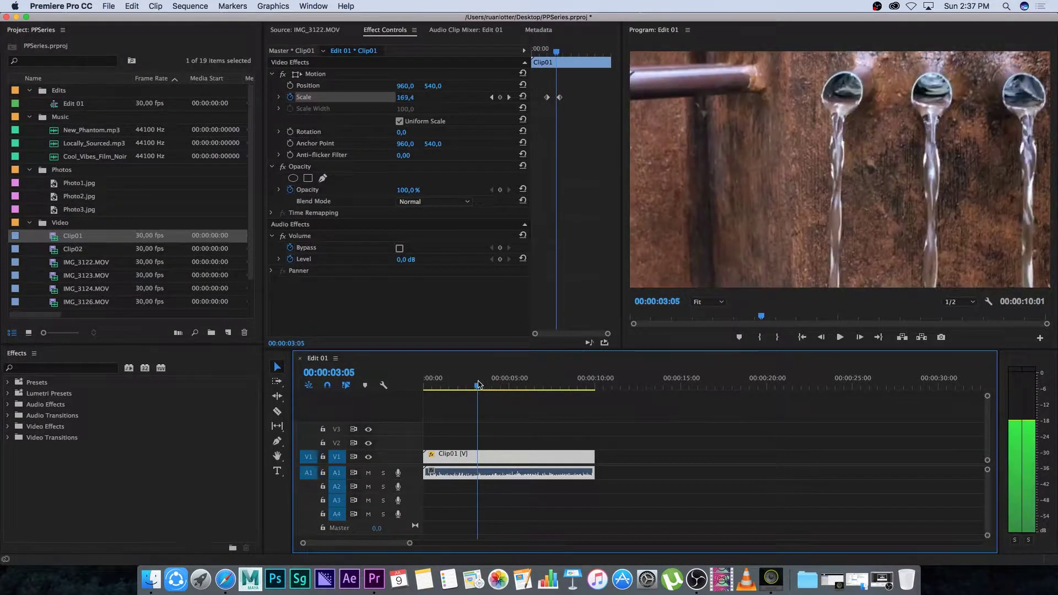
key(k)
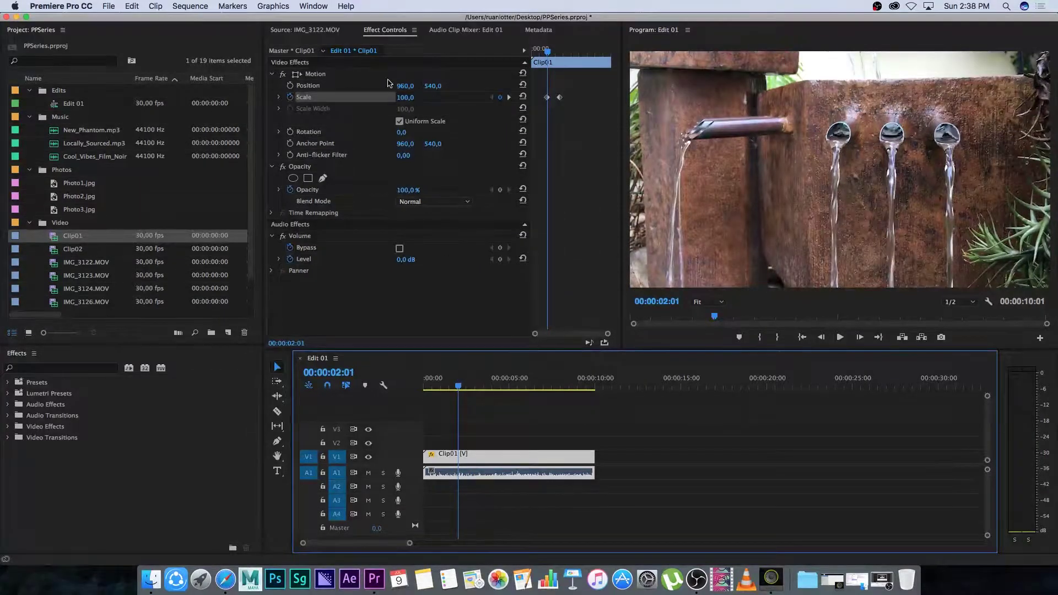
drag(460, 384, 490, 386)
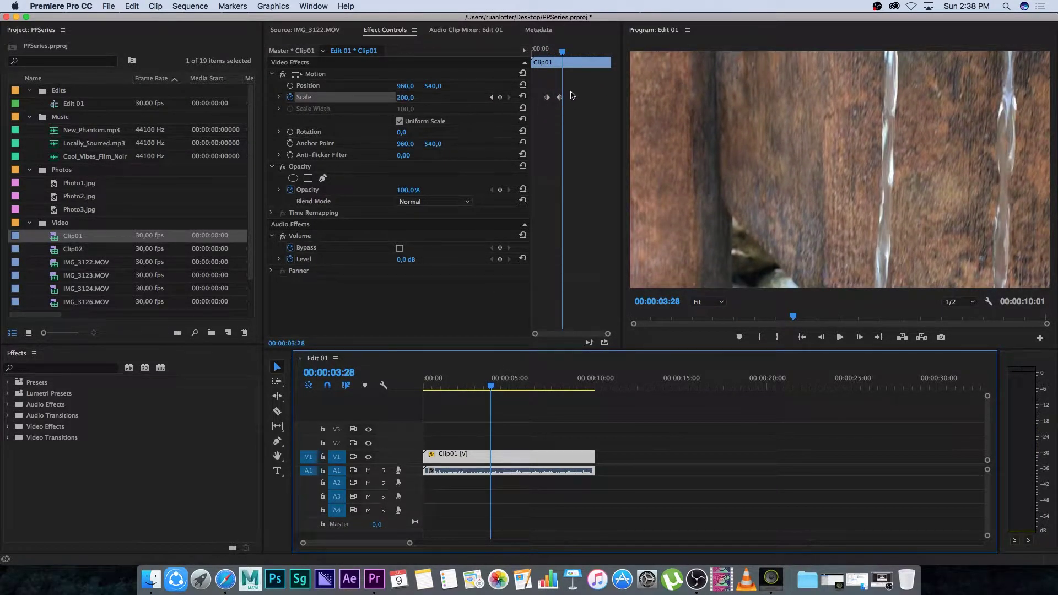
drag(574, 85, 540, 115)
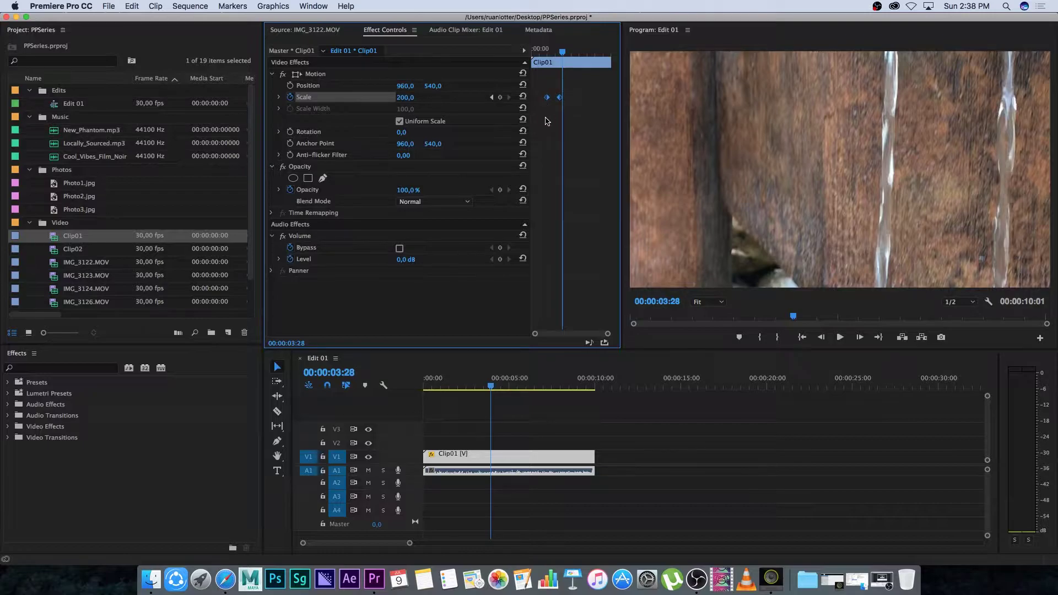
key(Delete)
drag(484, 381, 460, 379)
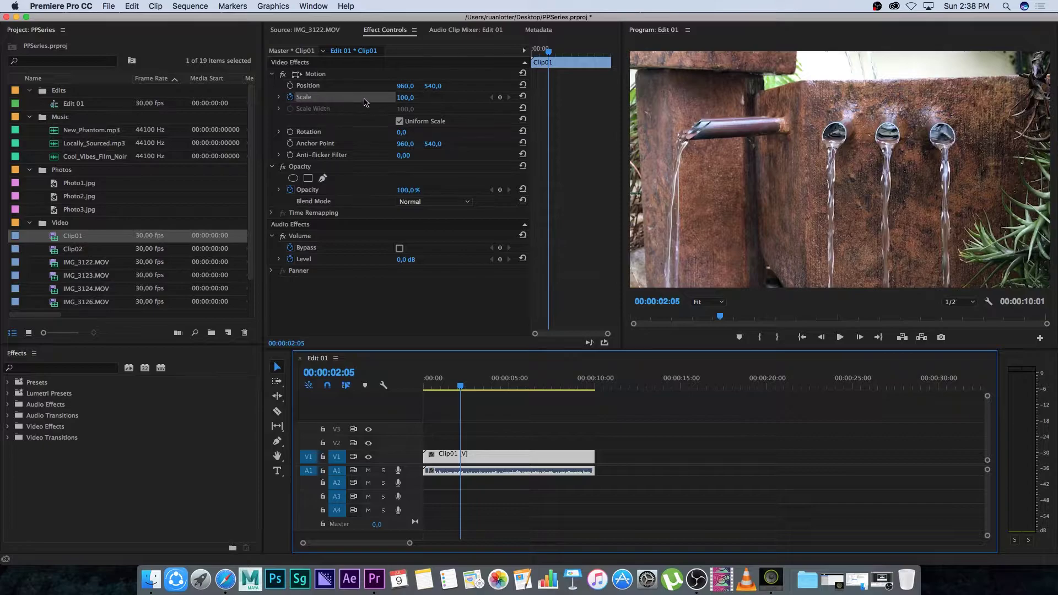
Turn off Scale animation and animate Rotation from 0° at the start to 90° near three seconds.
click(290, 98)
click(321, 137)
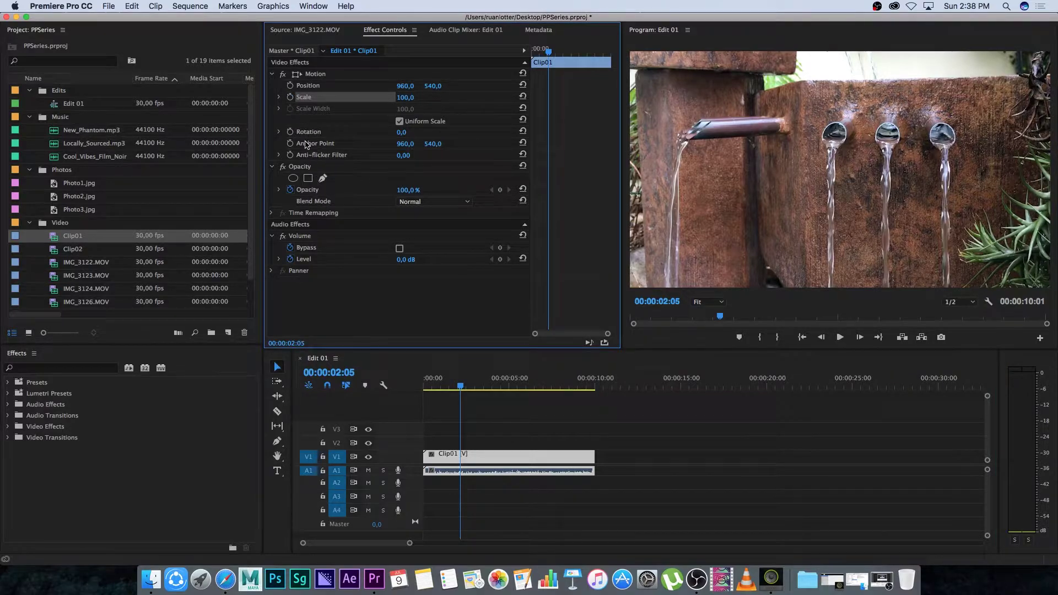
click(459, 368)
key(Home)
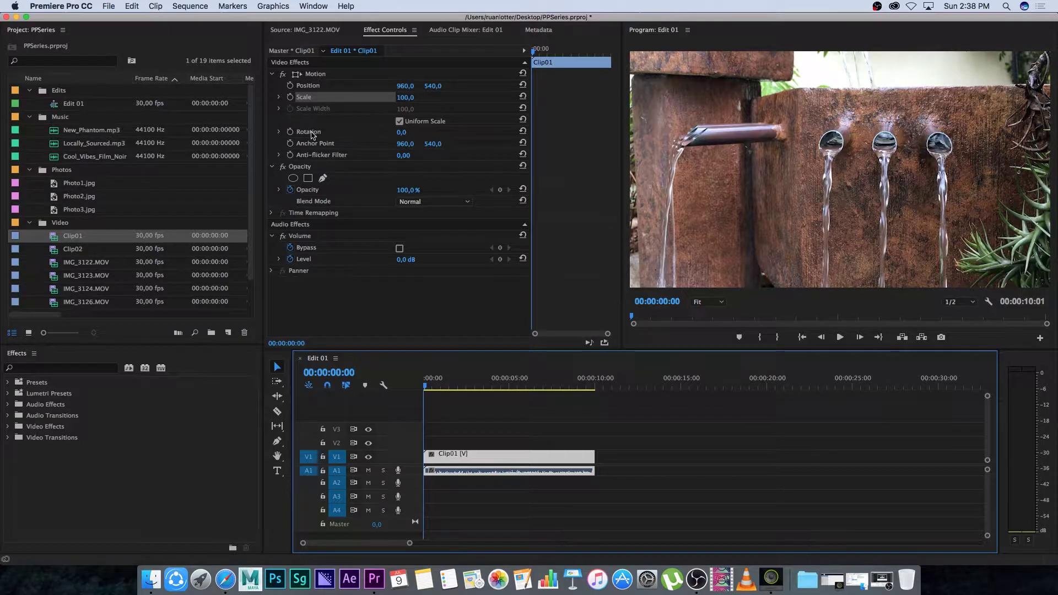
click(291, 133)
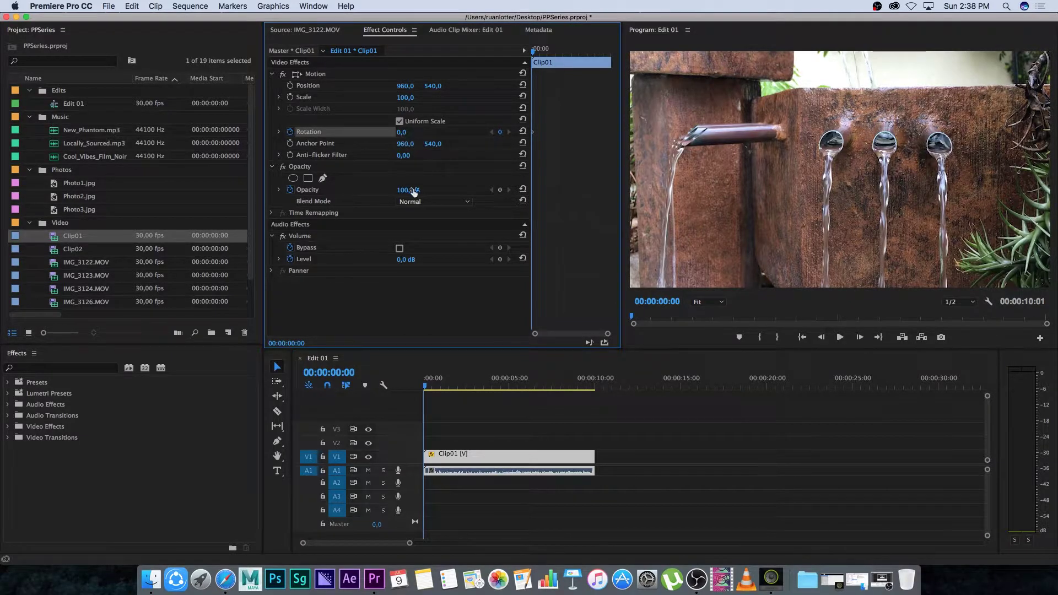
drag(430, 384, 475, 385)
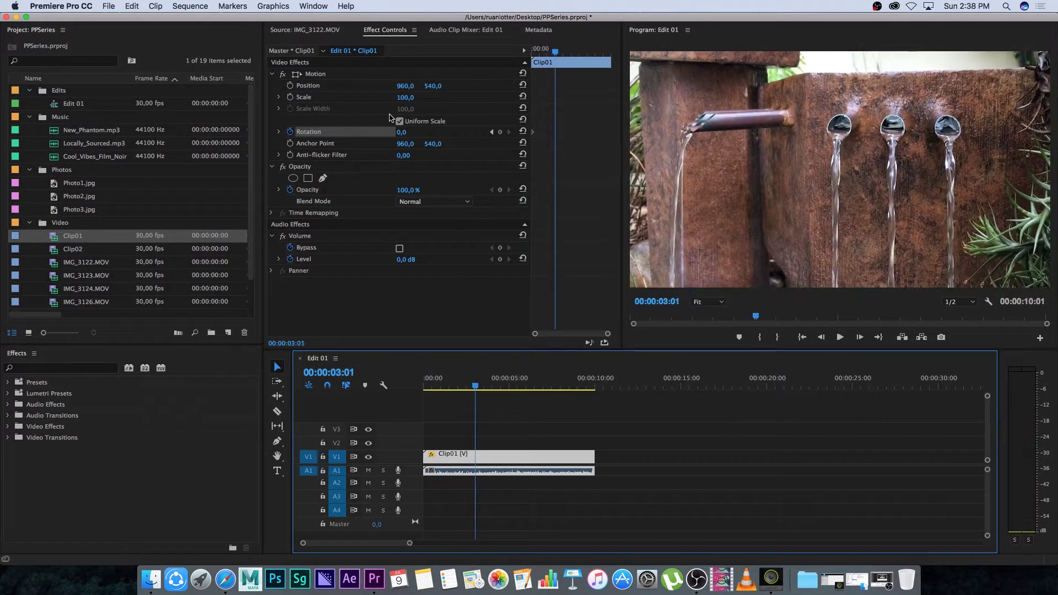
drag(403, 134, 440, 134)
click(405, 132)
key(Return)
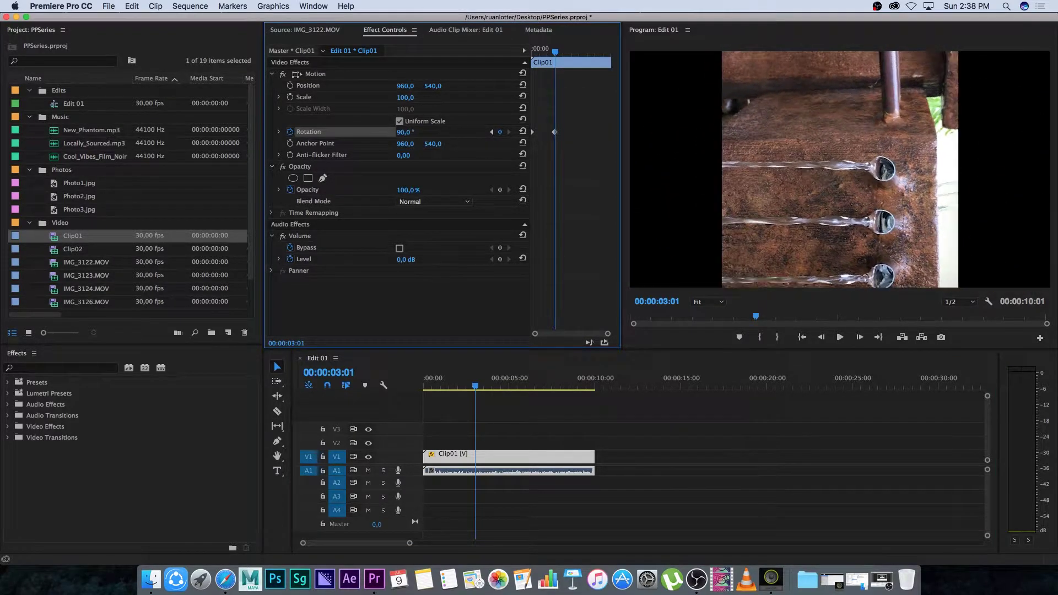
Preview the rotation, then move the 90° Rotation keyframe later in time.
click(464, 386)
key(Home)
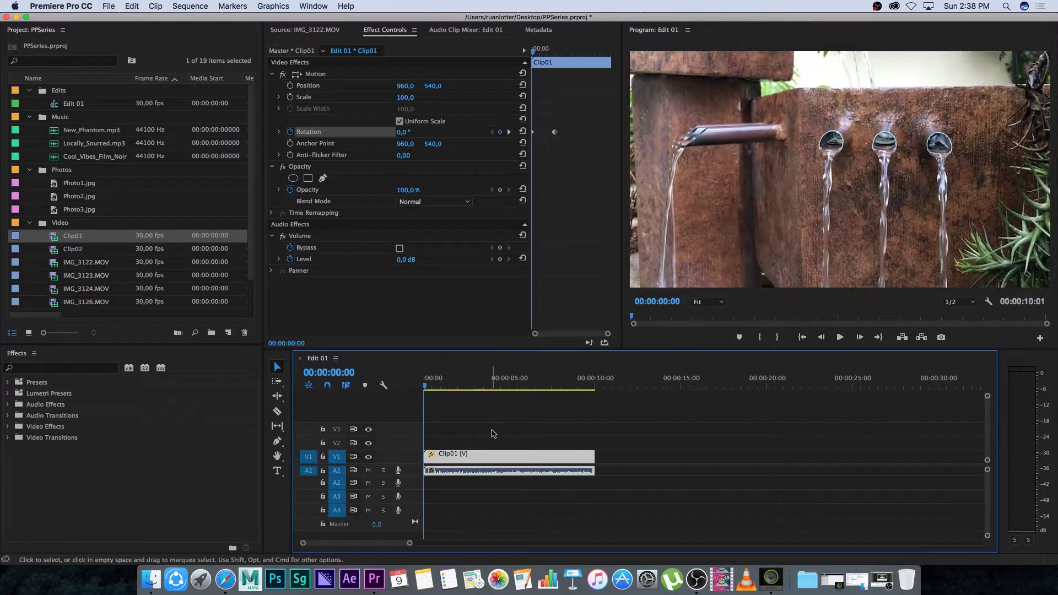
key(space)
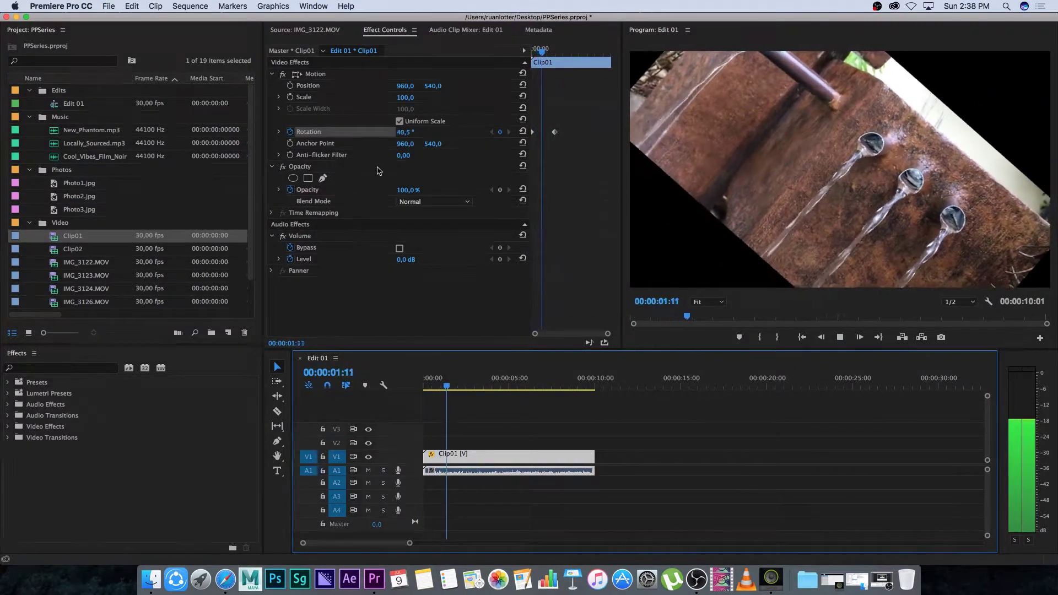
key(space)
key(Home)
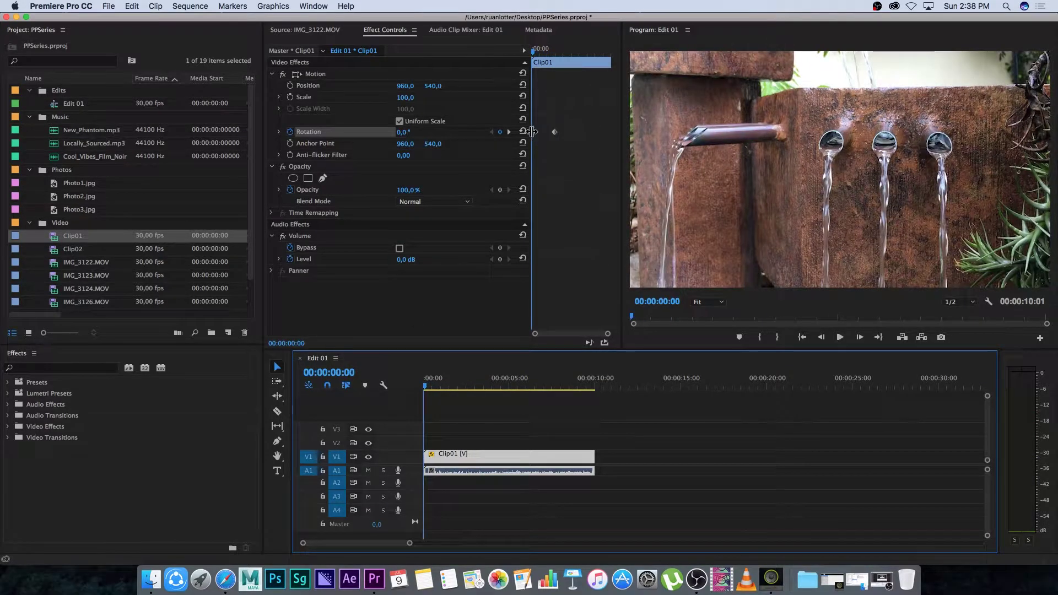
key(space)
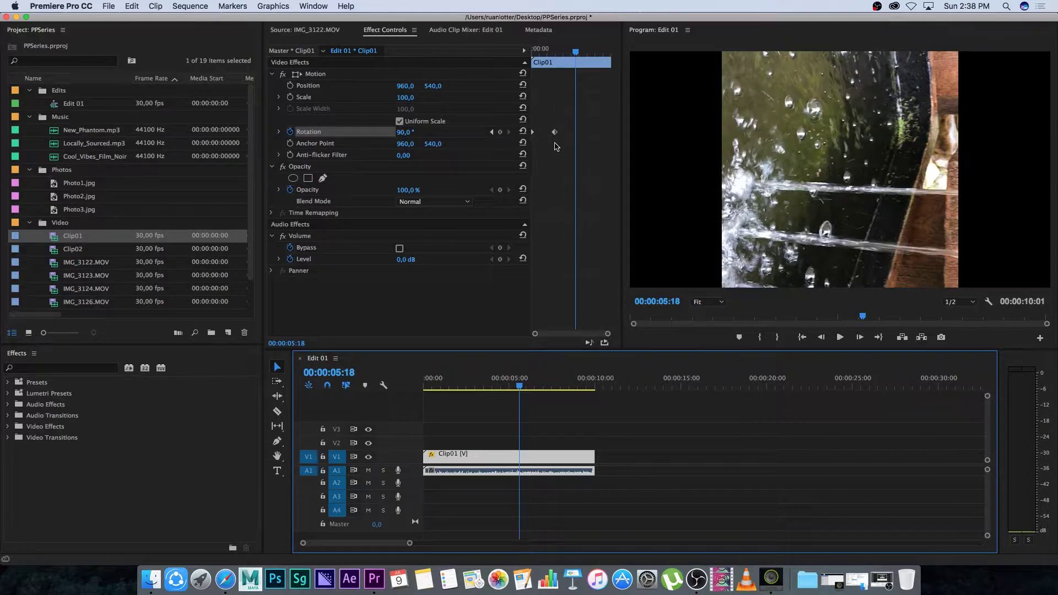
drag(490, 381, 481, 383)
drag(555, 136, 596, 135)
Play back the revised rotation animation from the sequence start.
click(527, 353)
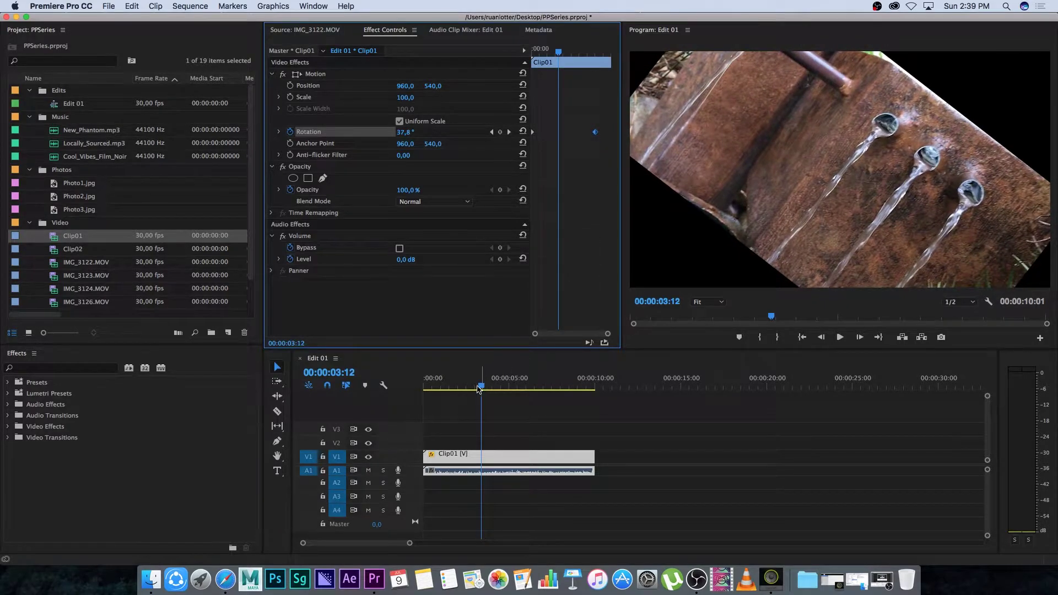
key(Home)
key(space)
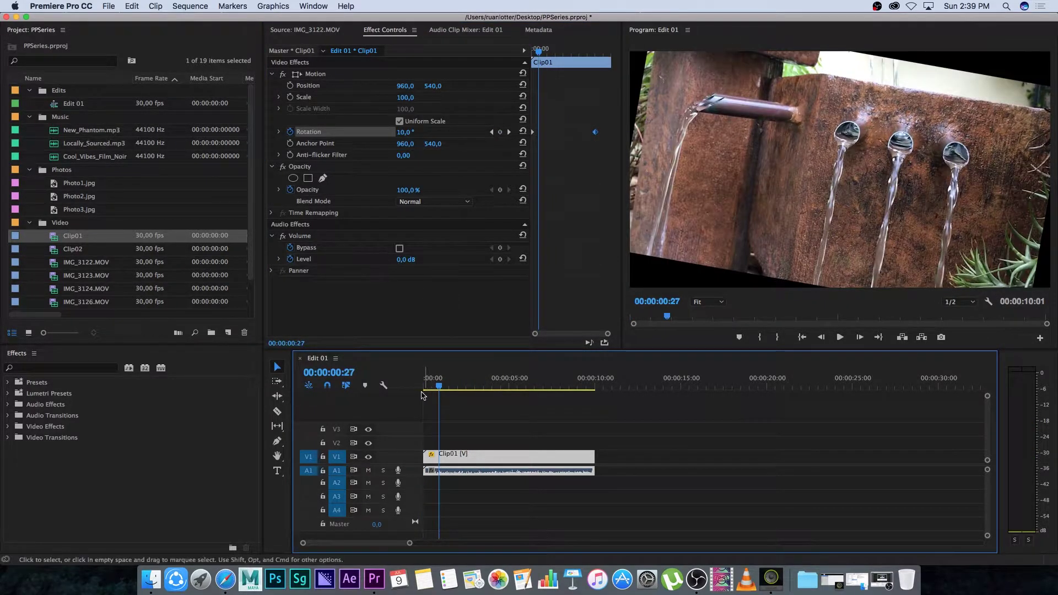
key(space)
key(Home)
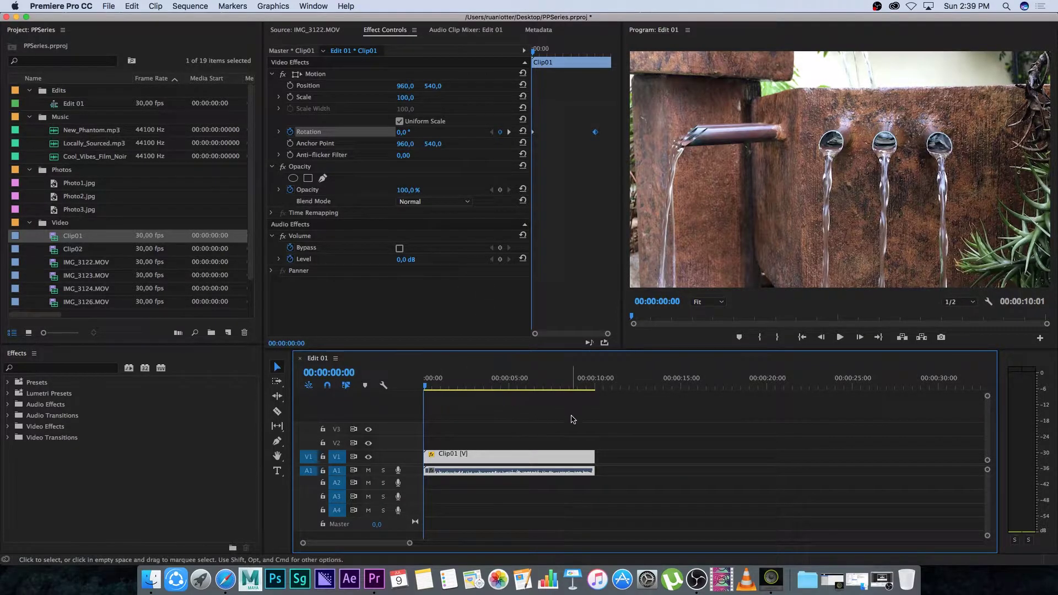
key(space)
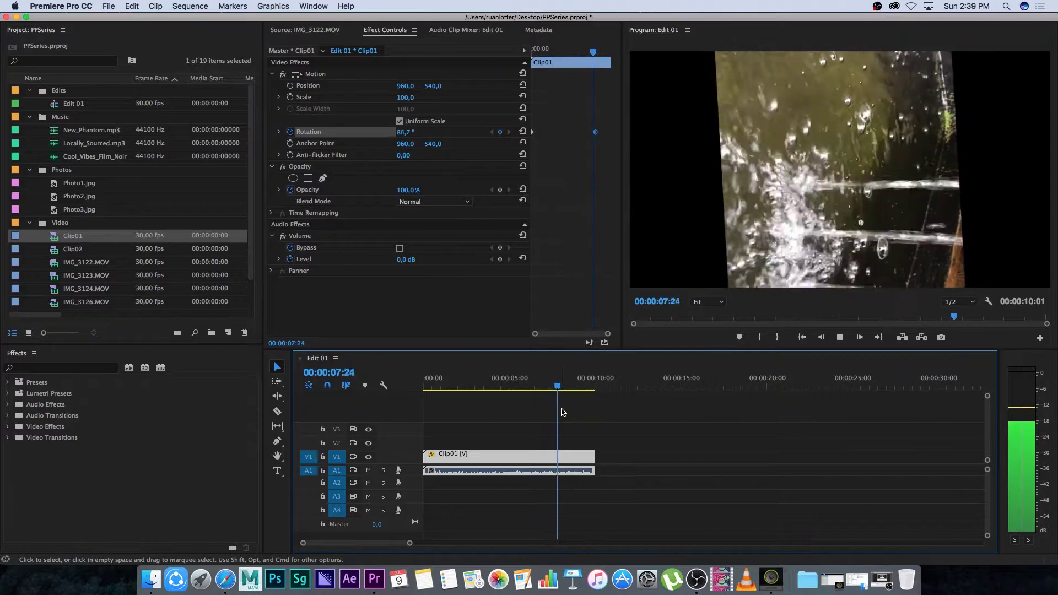
key(space)
key(Home)
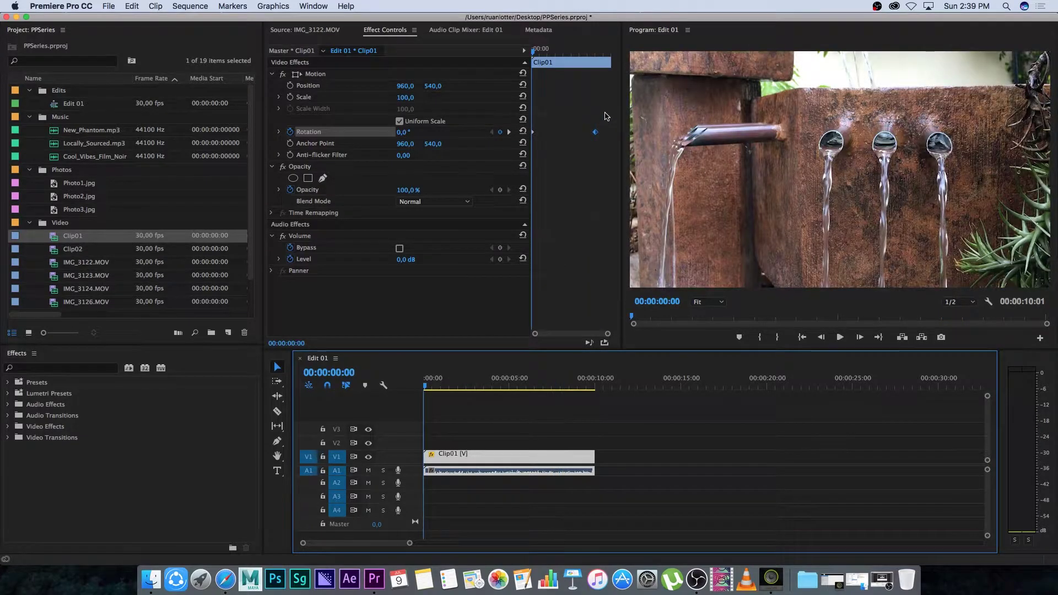
Remove the Rotation keyframes, preview the unrotated clip, and make the A1 track taller.
click(606, 117)
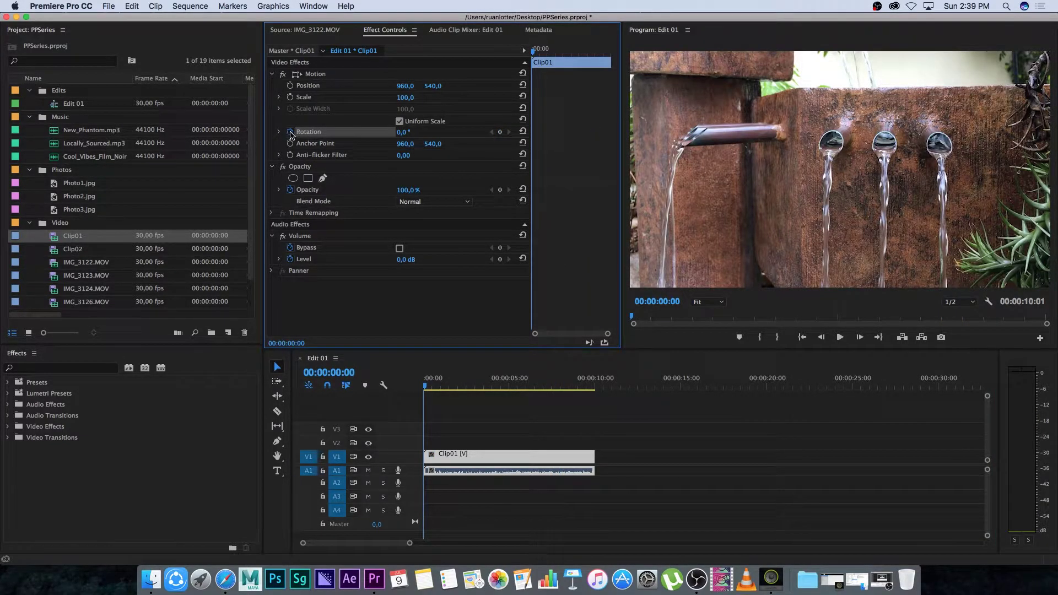
click(431, 393)
key(space)
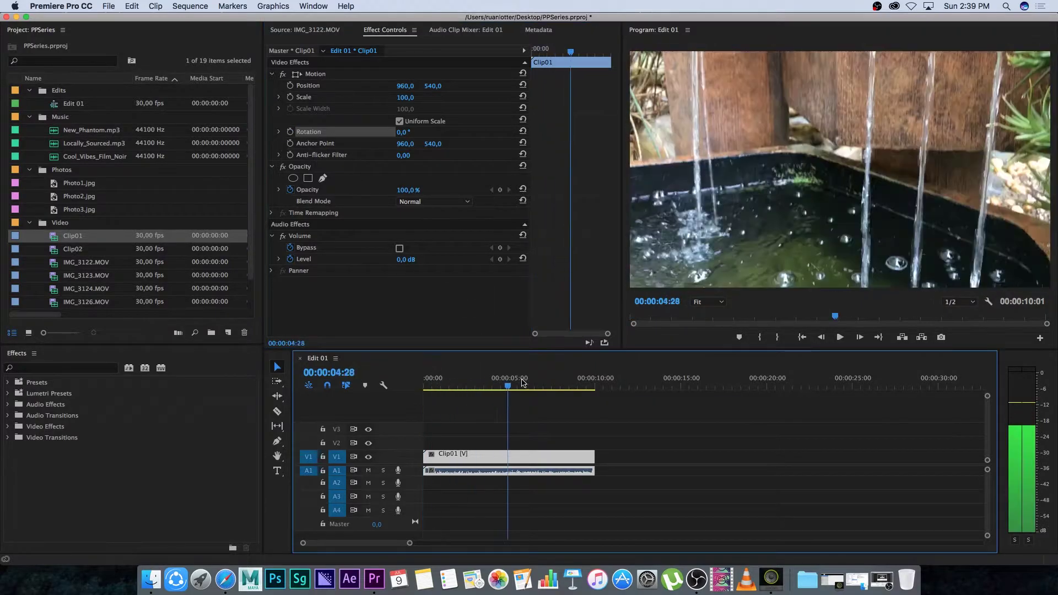
key(space)
key(Home)
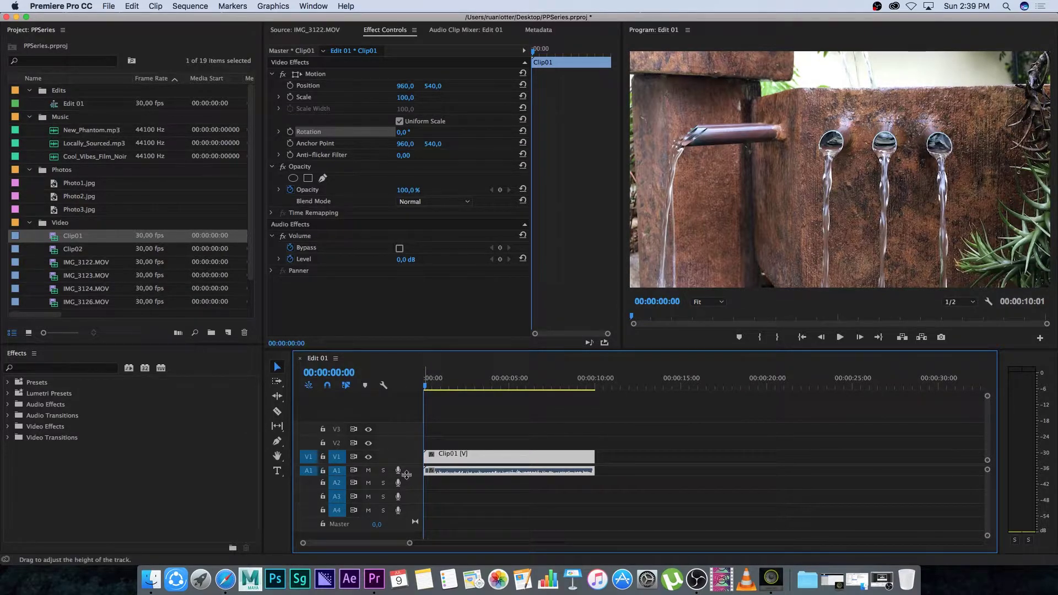
drag(407, 476, 436, 502)
Add a 0 dB Volume Level keyframe on Clip01 at 00:00:00:00.
drag(410, 543, 372, 546)
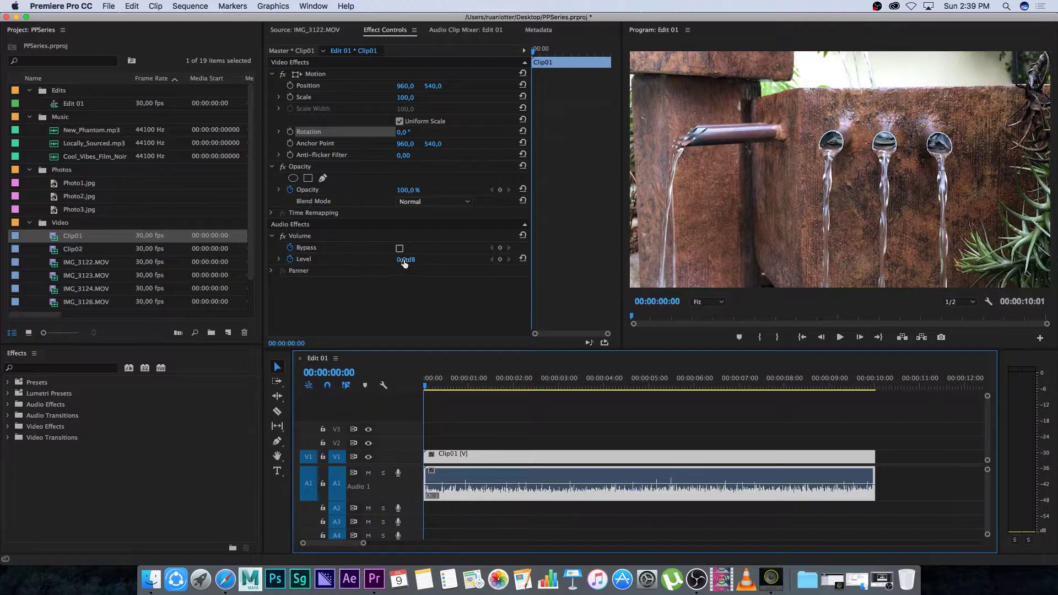
click(501, 260)
drag(435, 393, 495, 392)
Set a 5 dB Volume Level keyframe at 00:00:01:18 and play back the rise.
click(404, 259)
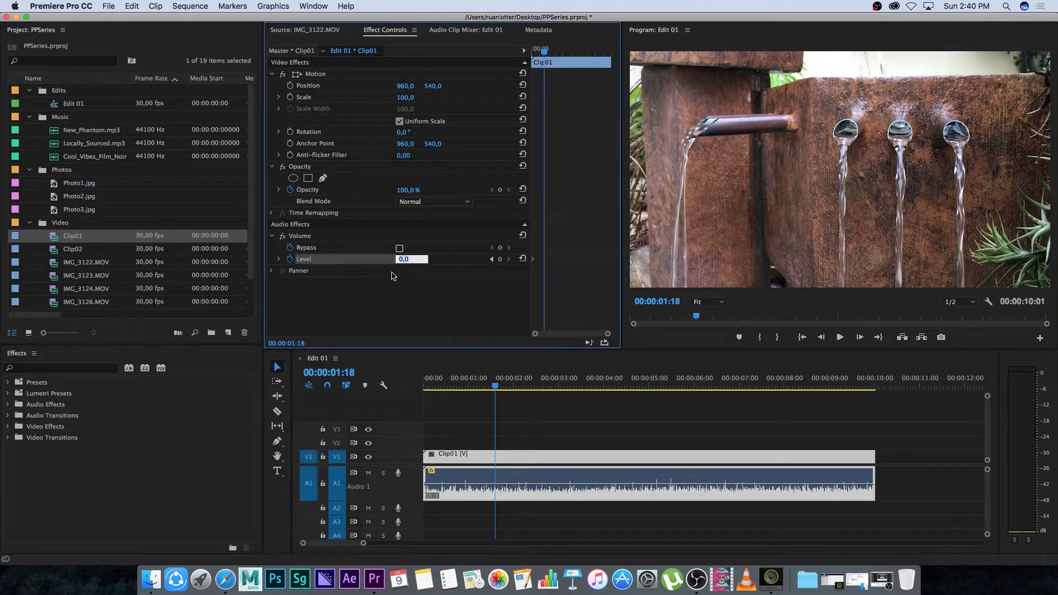
key(Return)
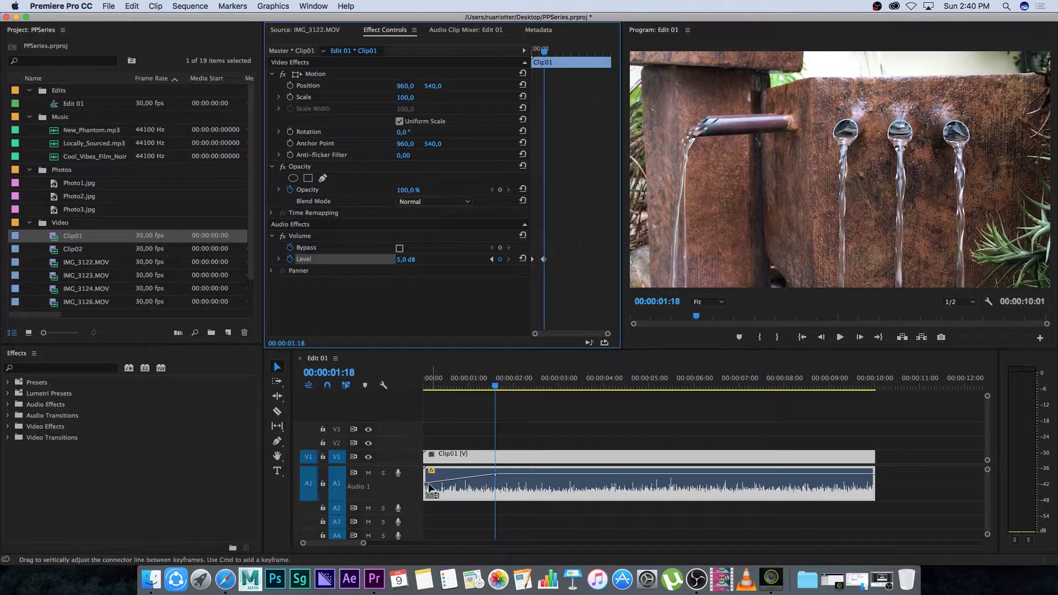
drag(363, 544, 352, 545)
click(429, 384)
key(space)
key(space)
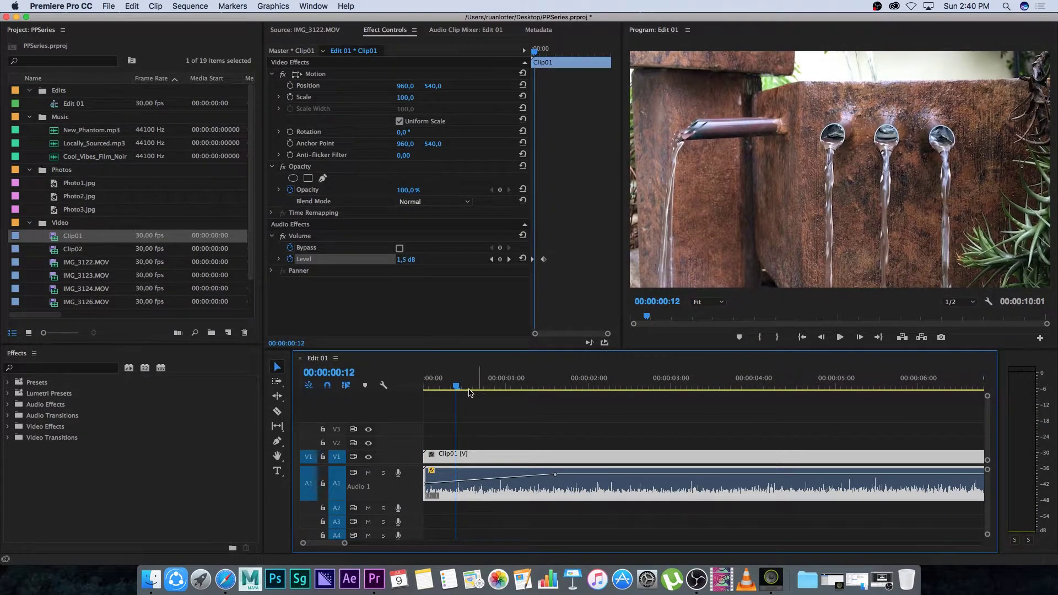
key(space)
drag(469, 374, 631, 374)
drag(639, 374, 651, 372)
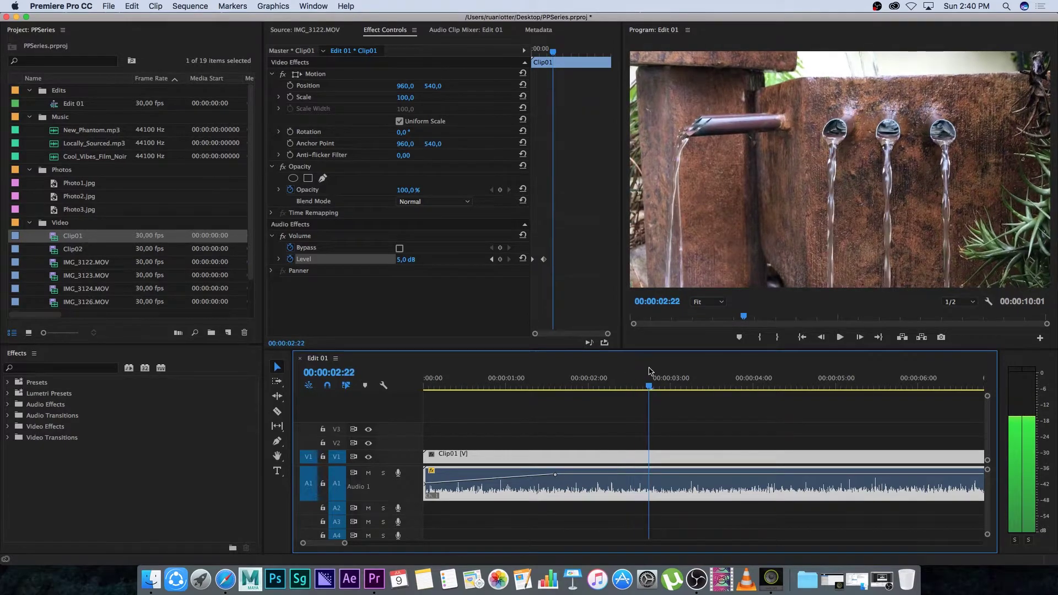
Add a 0 dB volume keyframe at 00:00:02:22 and adjust keyframes on the A1 rubber band.
click(403, 259)
text(0)
key(Return)
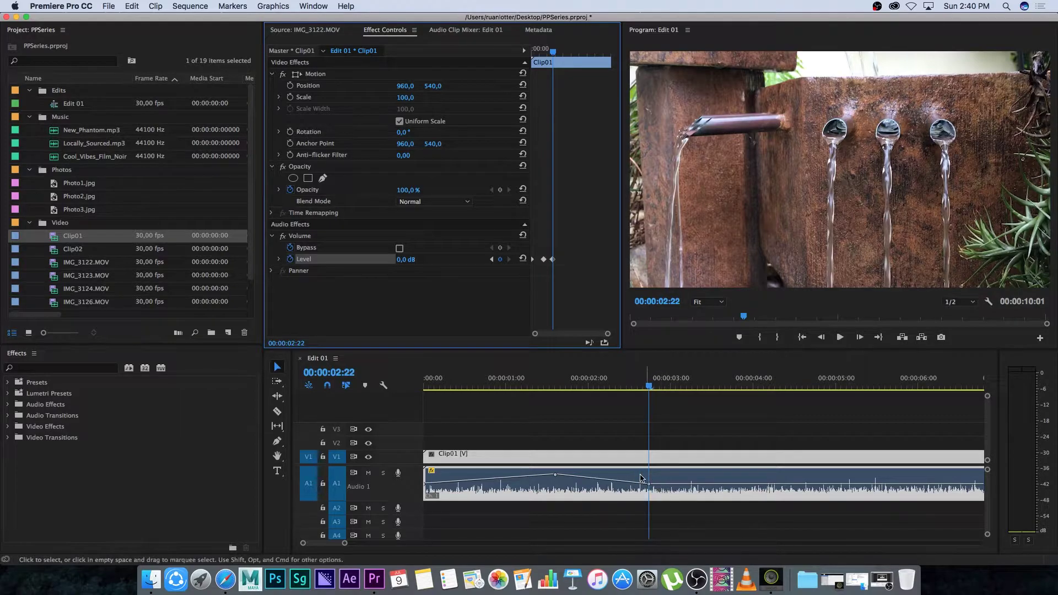
drag(433, 381, 500, 381)
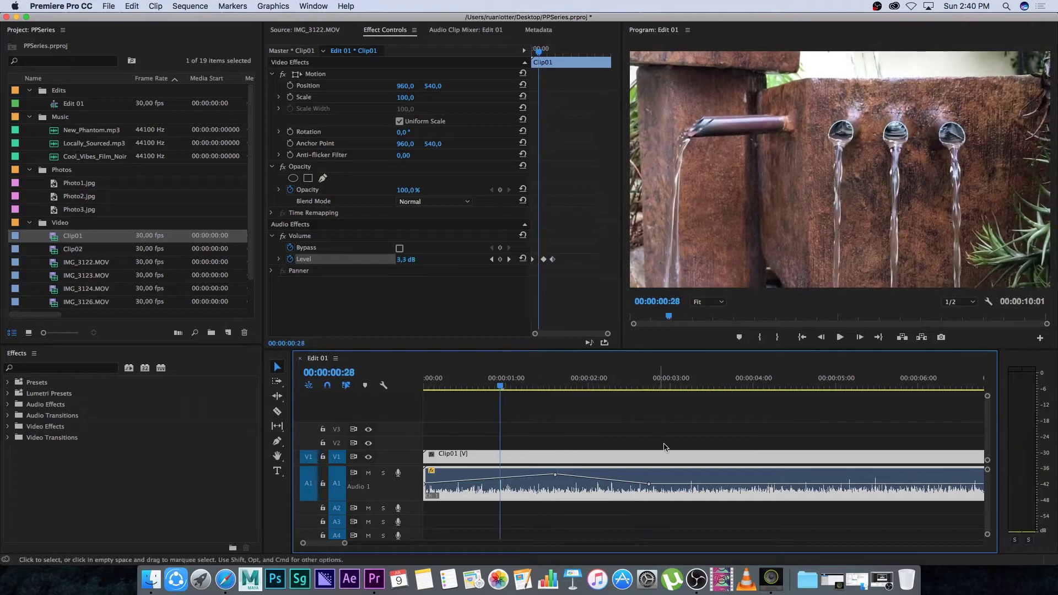
drag(649, 484, 656, 480)
drag(555, 474, 525, 480)
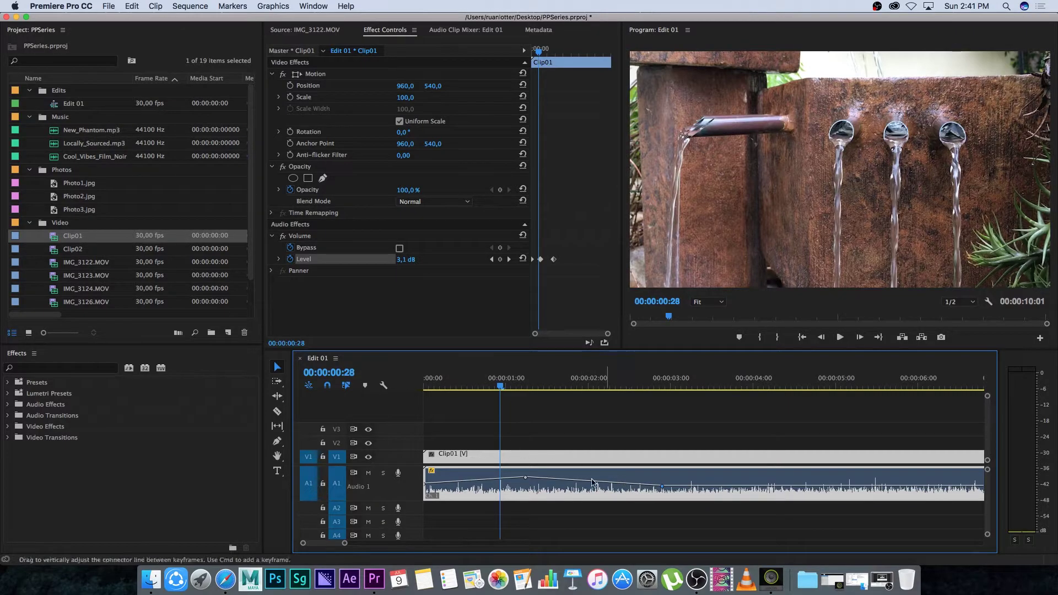
Reposition Clip01's volume keyframes near 1:11 and 2:13, dipping to about -3.71 dB at 00:00:03:17.
drag(526, 479, 540, 484)
drag(661, 487, 664, 488)
drag(534, 481, 530, 482)
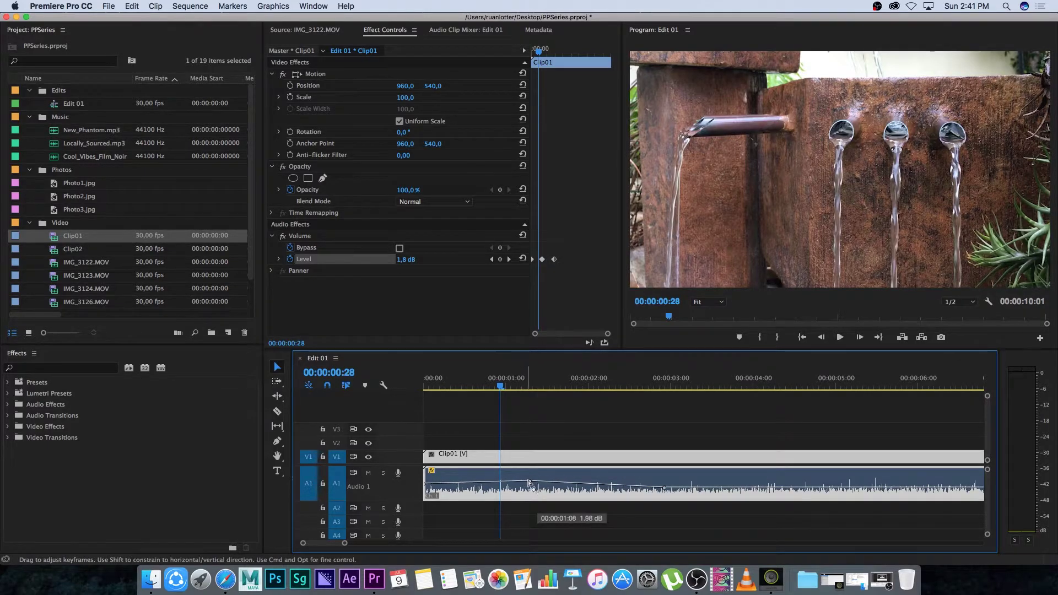
drag(663, 488, 624, 476)
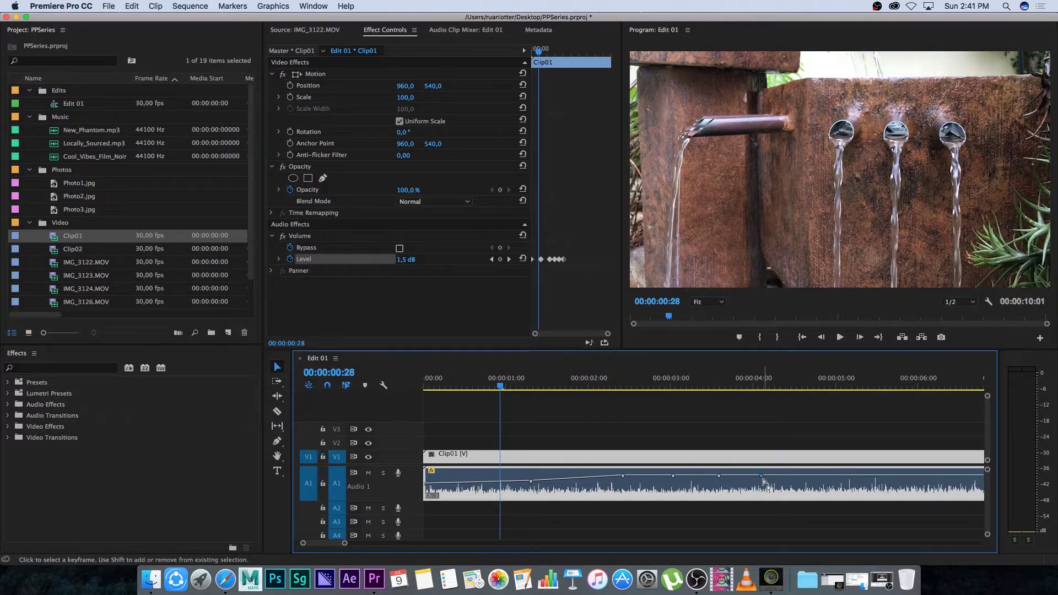
drag(719, 475, 661, 484)
drag(763, 478, 776, 480)
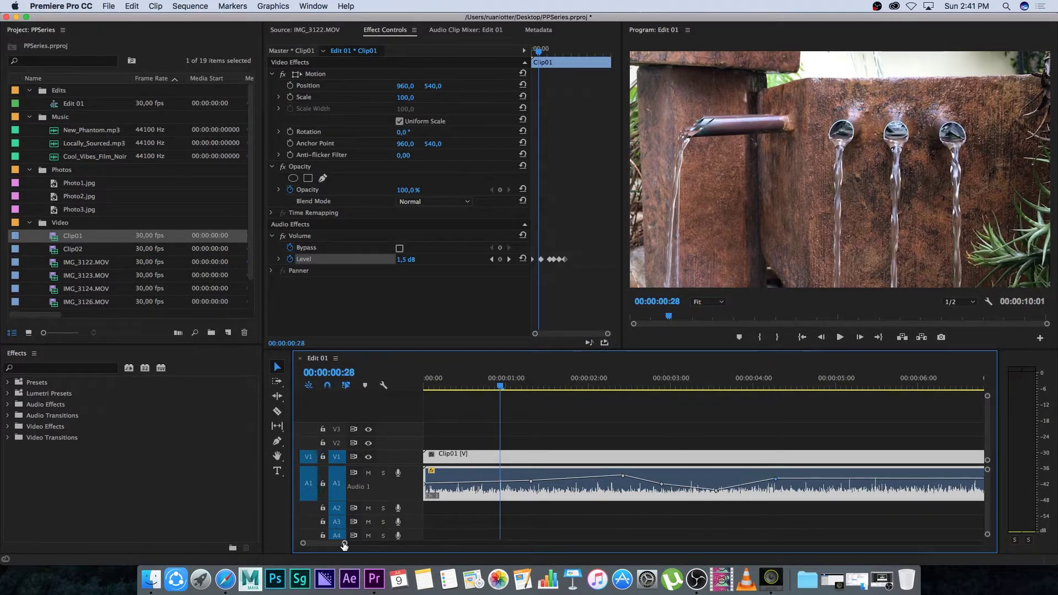
Drop Photo2.jpg onto V2 above Clip01 from about three seconds and scrub to preview.
drag(344, 545, 413, 544)
click(468, 420)
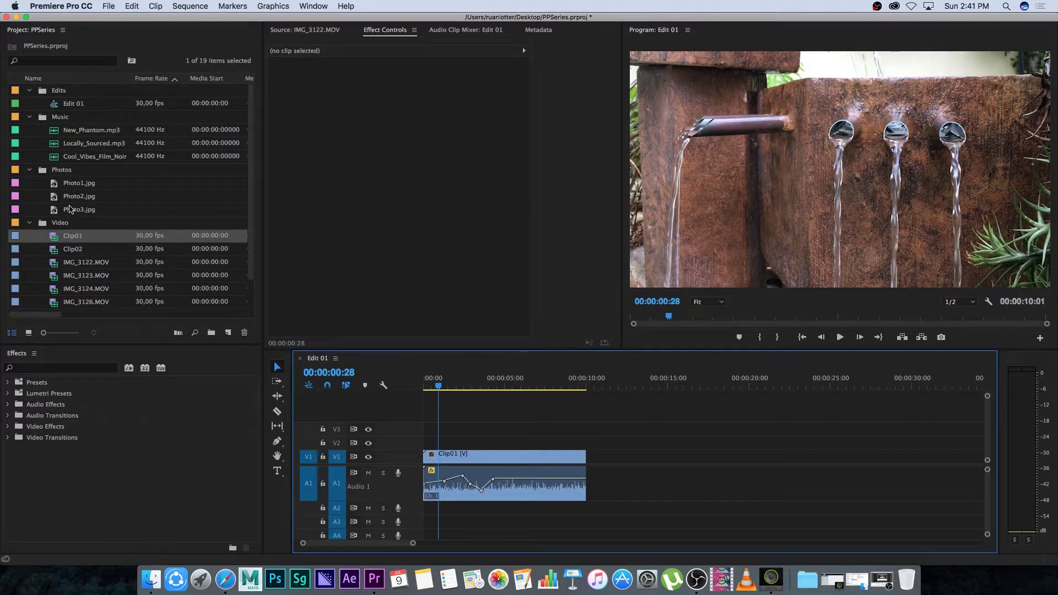
drag(55, 196, 508, 444)
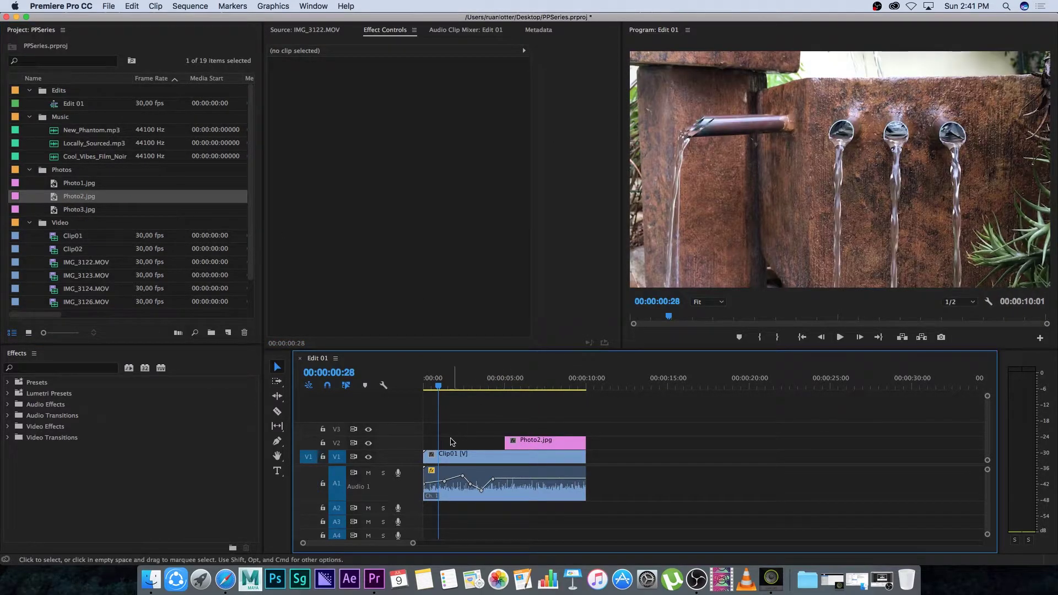
drag(439, 385, 525, 387)
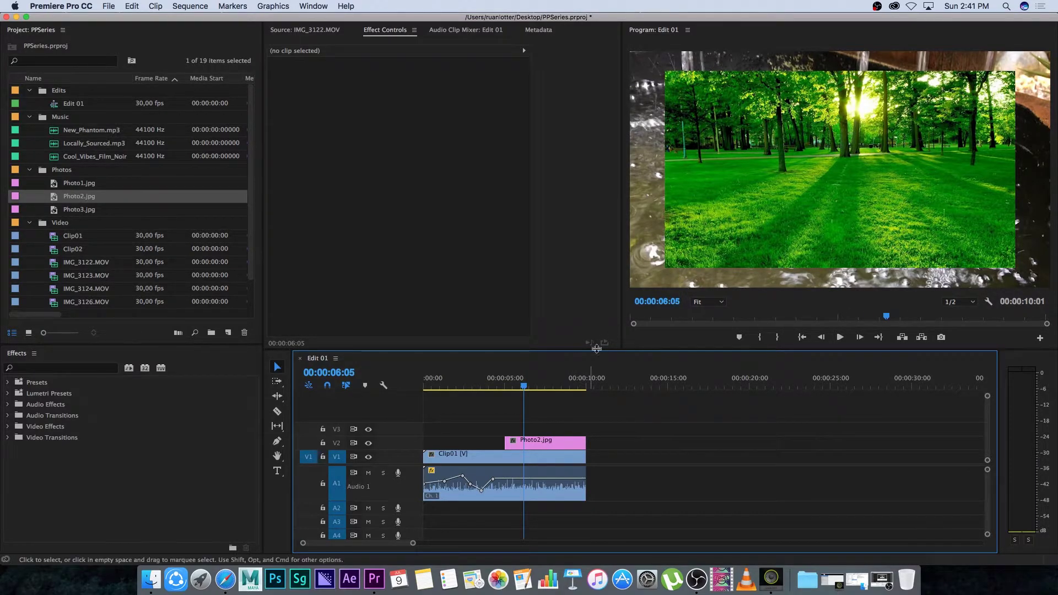
Raise Photo2.jpg's Motion Scale from 100 to 123 so the forest image fills the frame.
click(551, 439)
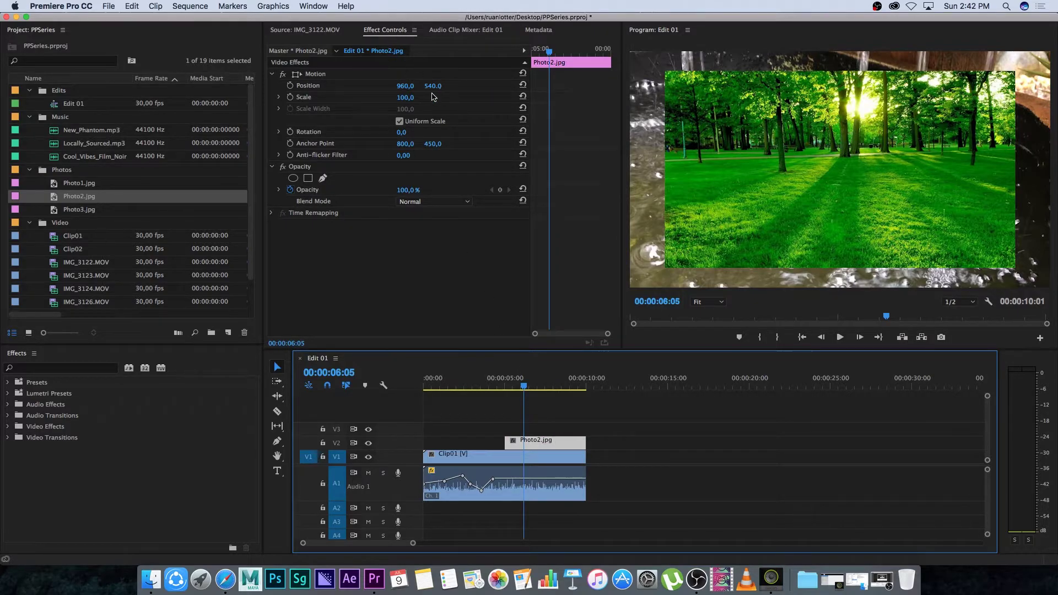
click(410, 99)
drag(409, 99, 442, 101)
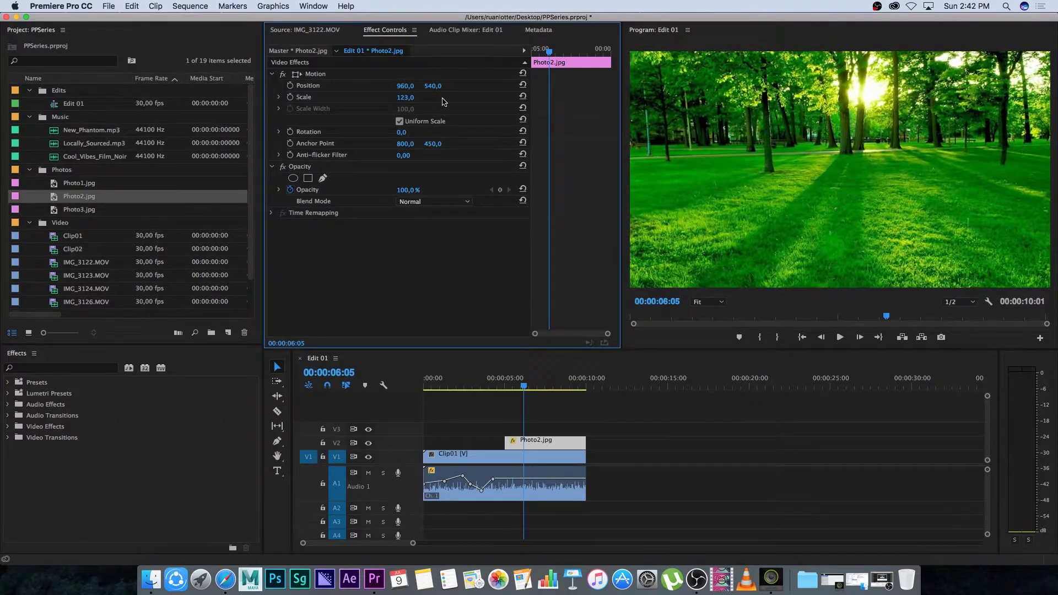
click(591, 387)
mouse_move(524, 386)
mouse_down()
mouse_move(495, 384)
mouse_move(524, 386)
mouse_up()
click(536, 439)
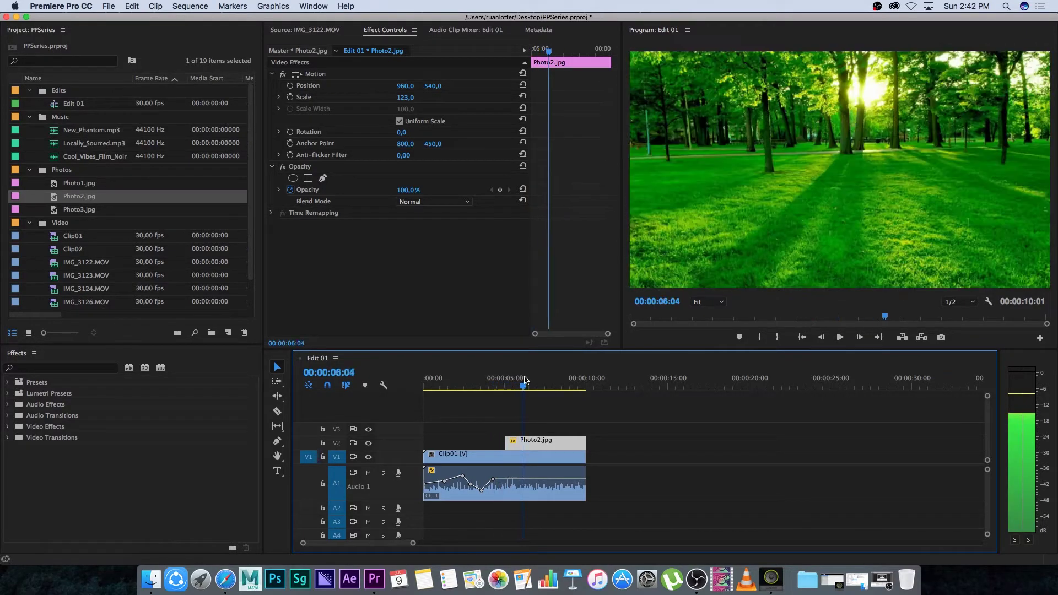
shift+click(549, 445)
click(539, 440)
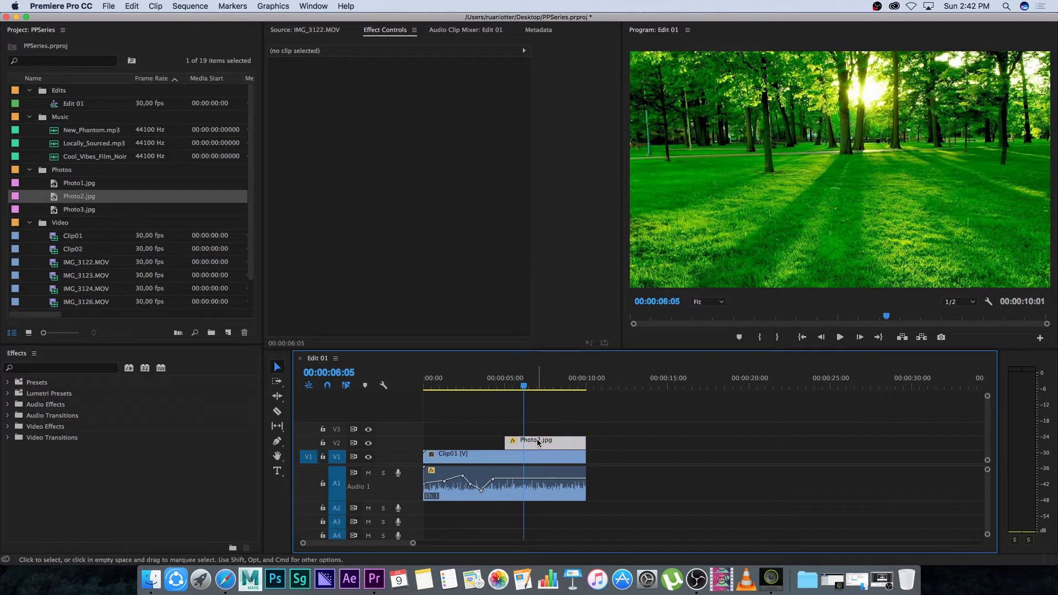
Keyframe Photo2.jpg's Opacity at 0% at 00:00:05:01 and 100% at 00:00:06:05, then preview.
drag(524, 385, 506, 385)
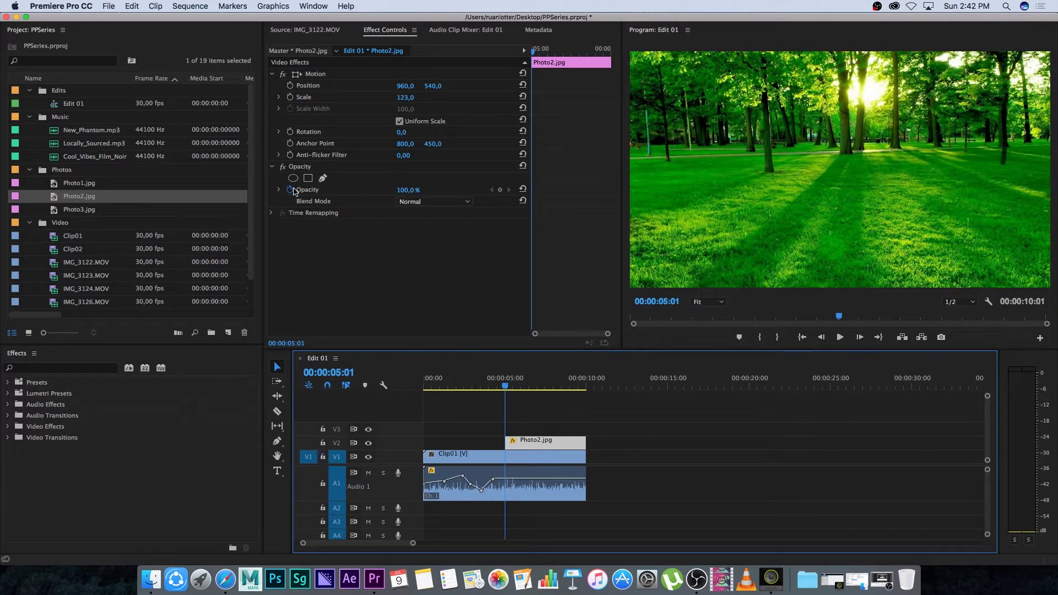
click(405, 190)
text(0)
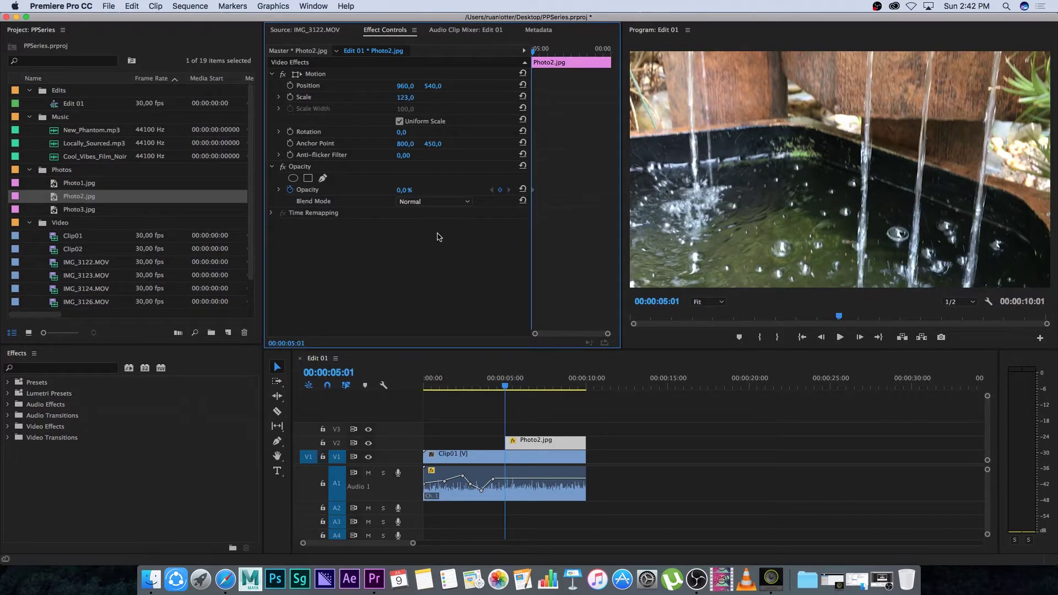
drag(506, 388, 525, 388)
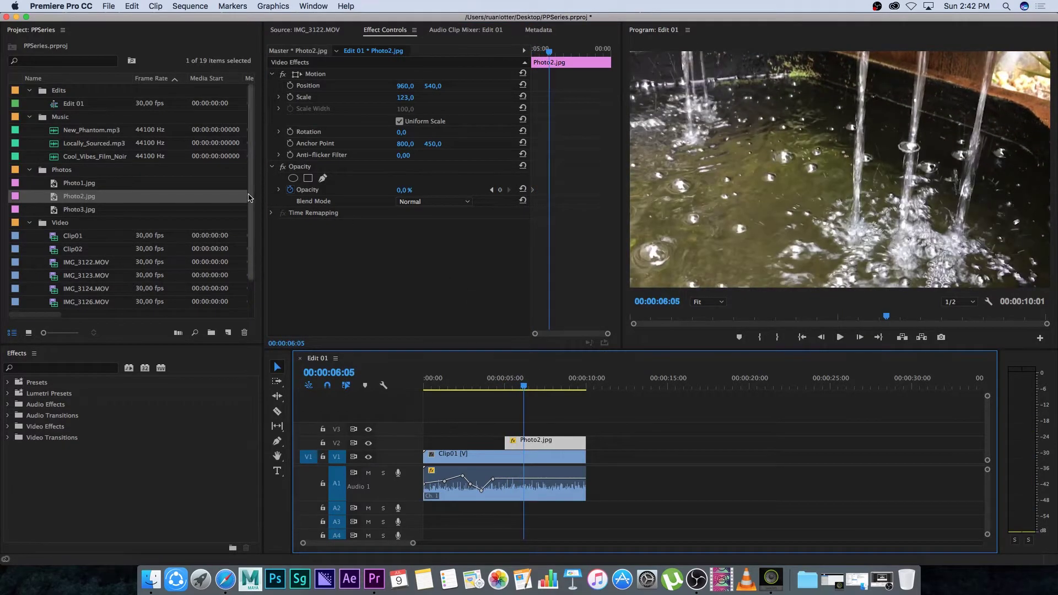
click(404, 189)
text(100)
key(Return)
click(497, 379)
key(space)
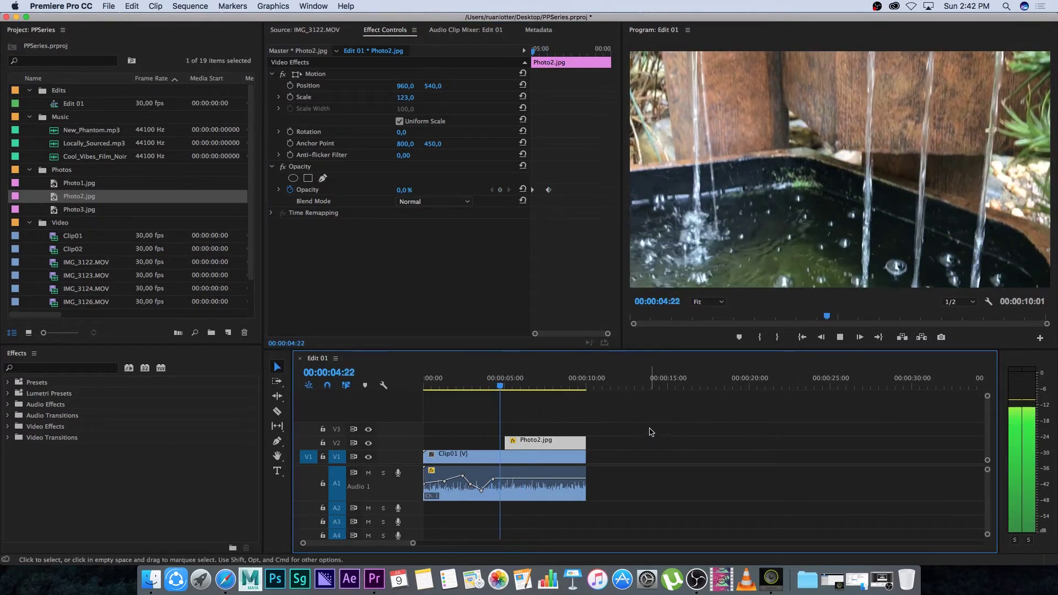
mouse_move(512, 384)
mouse_down()
mouse_move(503, 384)
mouse_move(530, 385)
mouse_up()
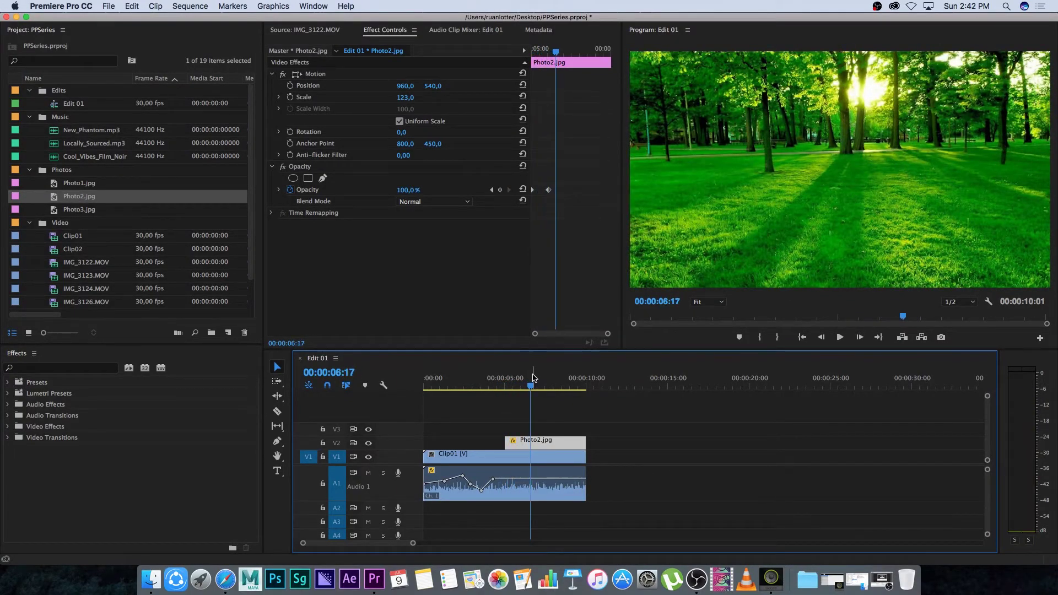